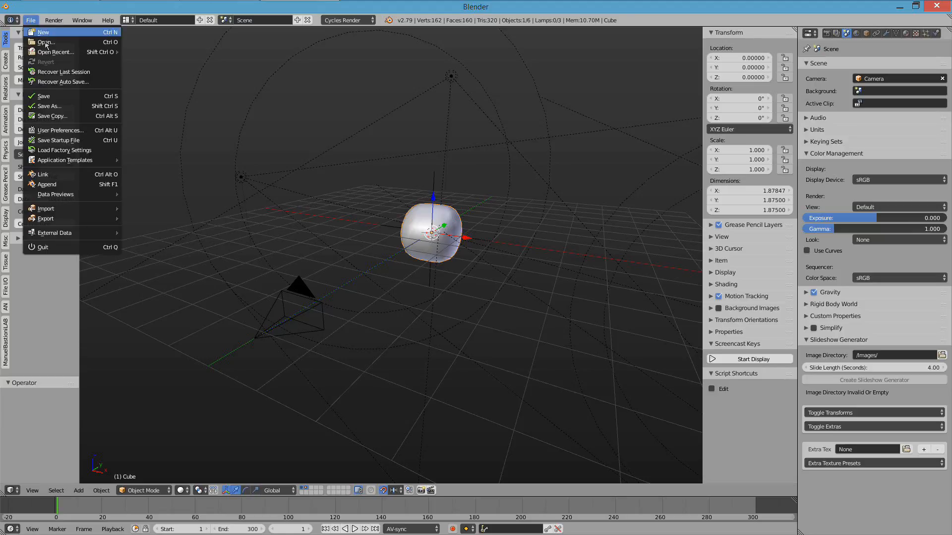
- Install the add-on from the QuickTitling-latest.zip file through the user preferences
{"action": "left_click", "coordinate": [104, 133]}
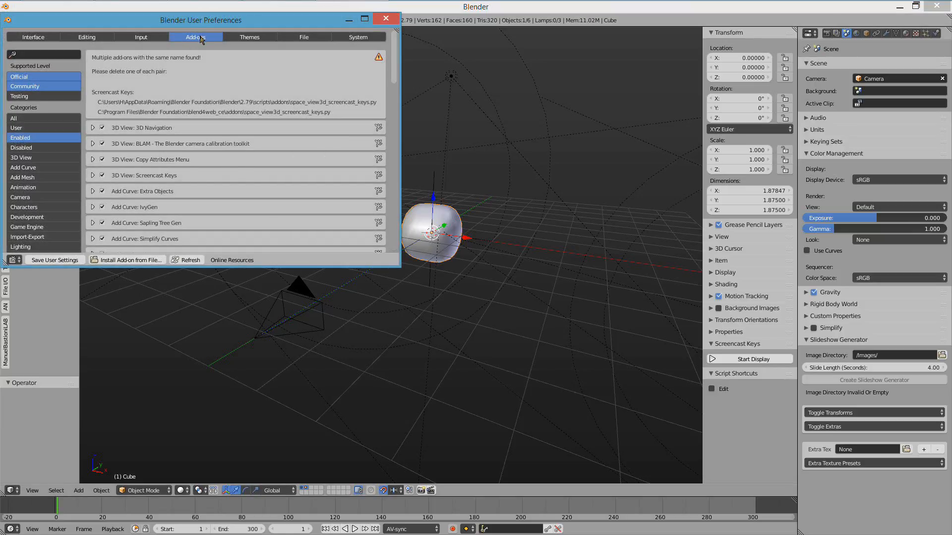
{"action": "left_click", "coordinate": [130, 260]}
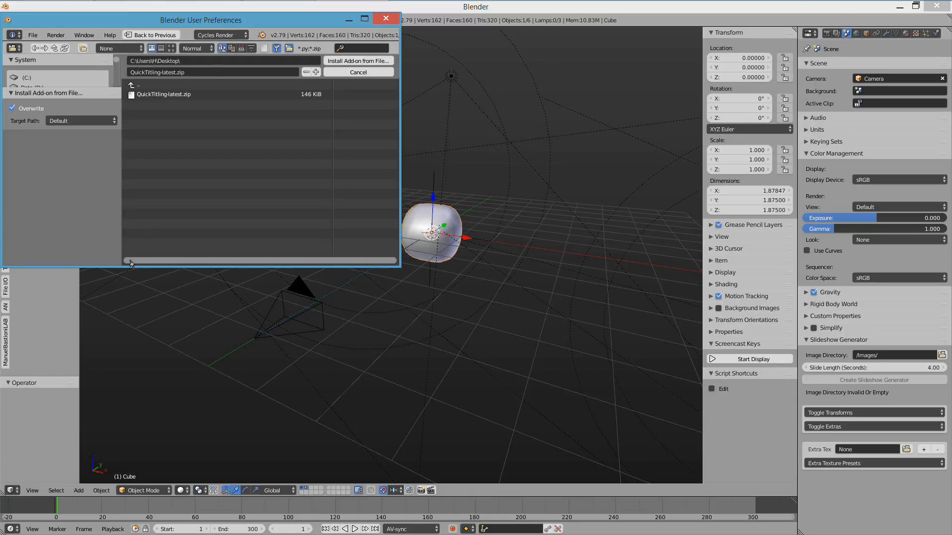
{"action": "left_click", "coordinate": [183, 95]}
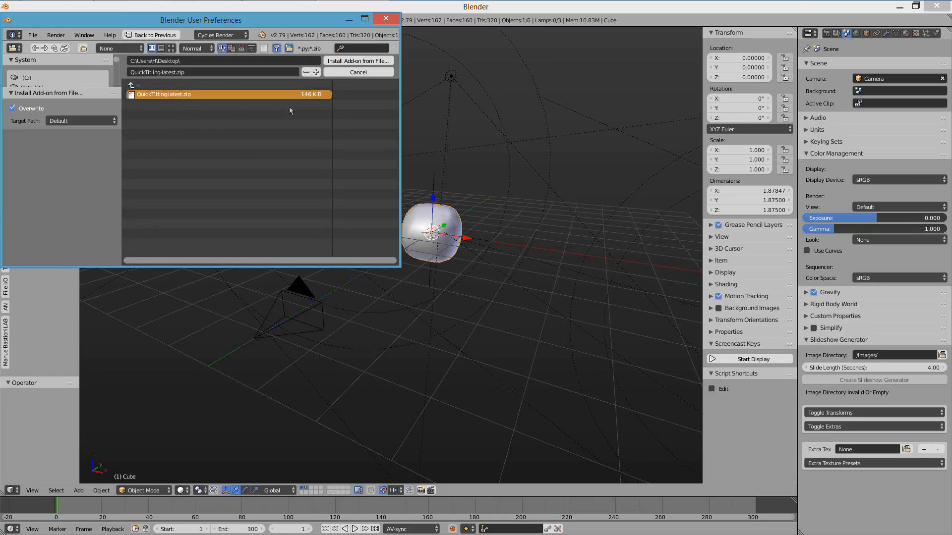
{"action": "left_click", "coordinate": [353, 61]}
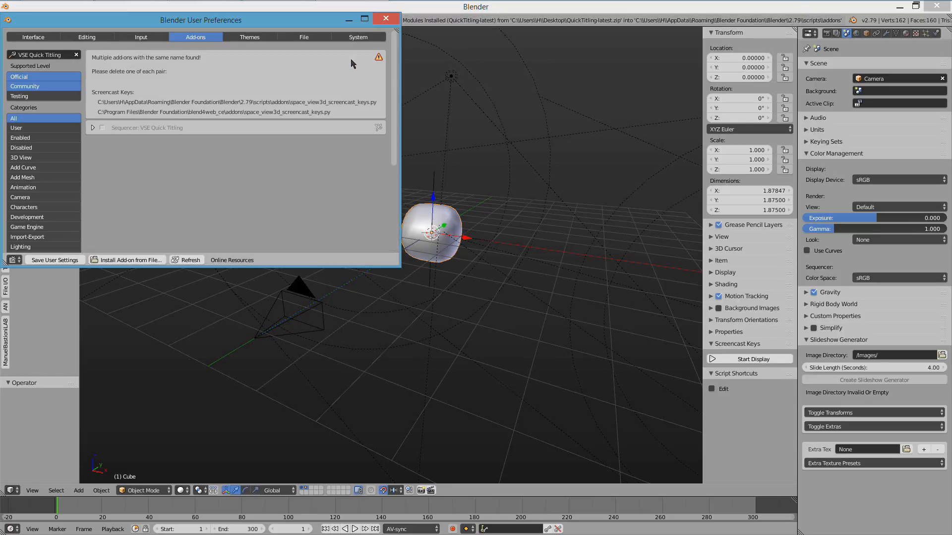
- Expand the details of the VSE Quick Titling add-on, enable it and close the user preferences
{"action": "left_click", "coordinate": [93, 128]}
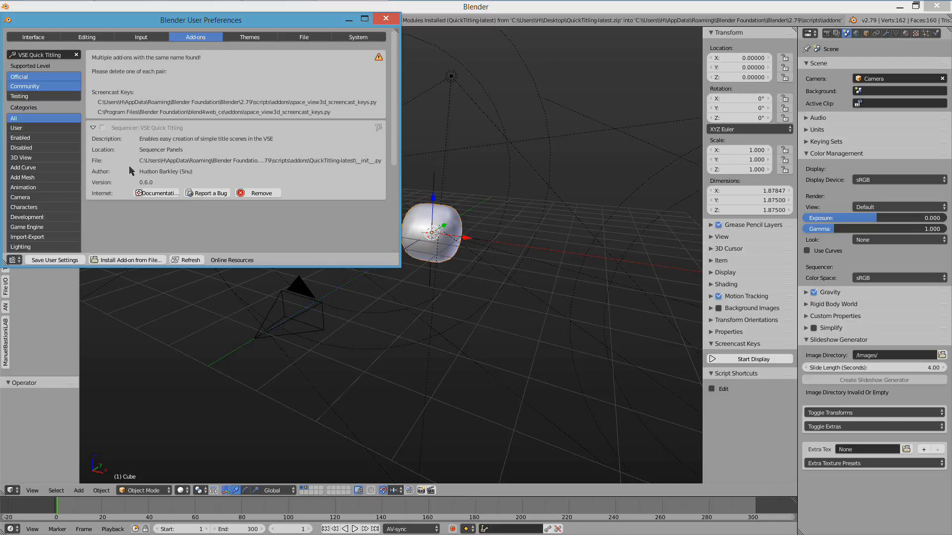
{"action": "left_click", "coordinate": [102, 128]}
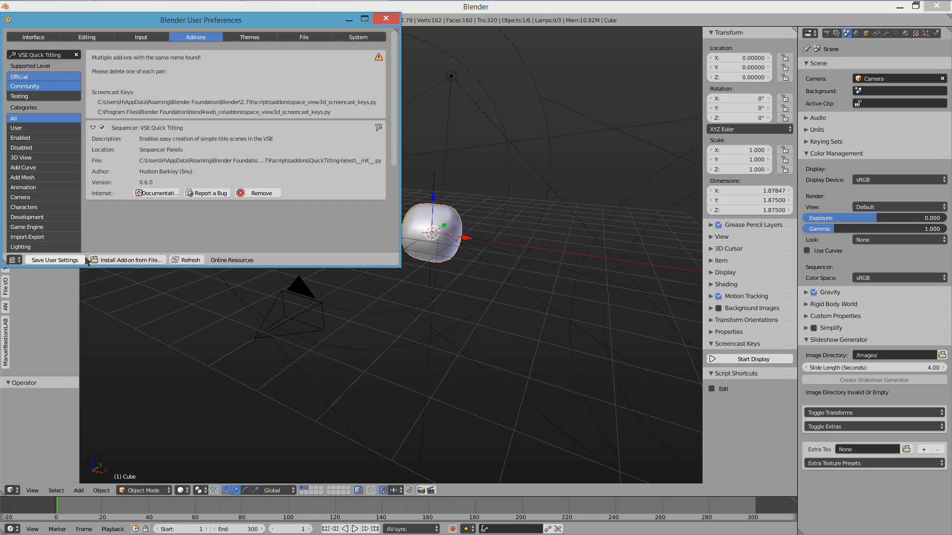
{"action": "left_click", "coordinate": [386, 19]}
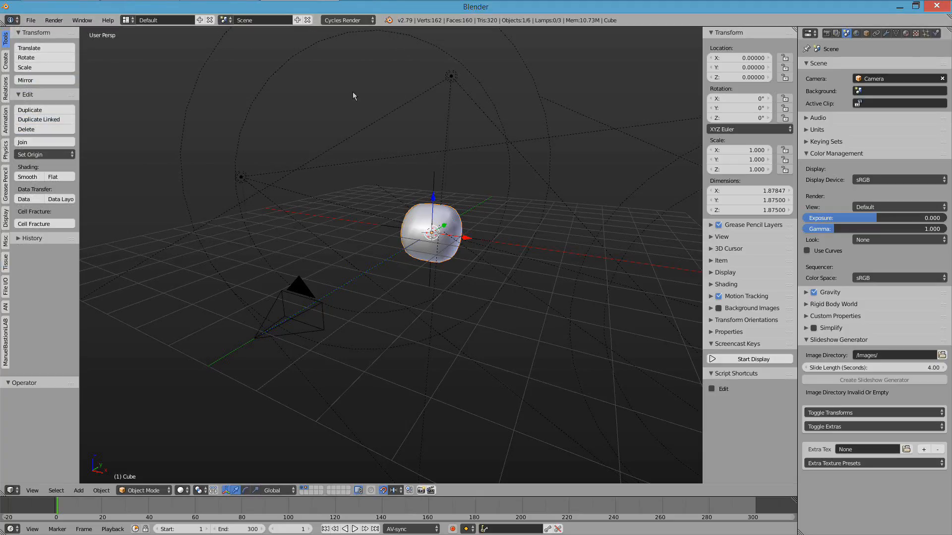
- Change the screen layout to Video Editing and collapse the Script Shortcuts section
{"action": "left_click", "coordinate": [127, 20]}
{"action": "left_click", "coordinate": [168, 100]}
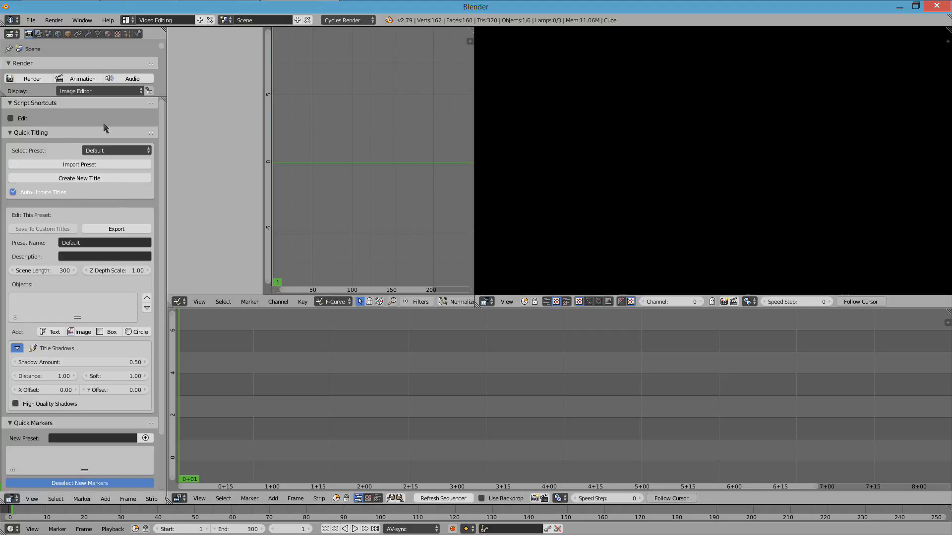
{"action": "left_click", "coordinate": [13, 105]}
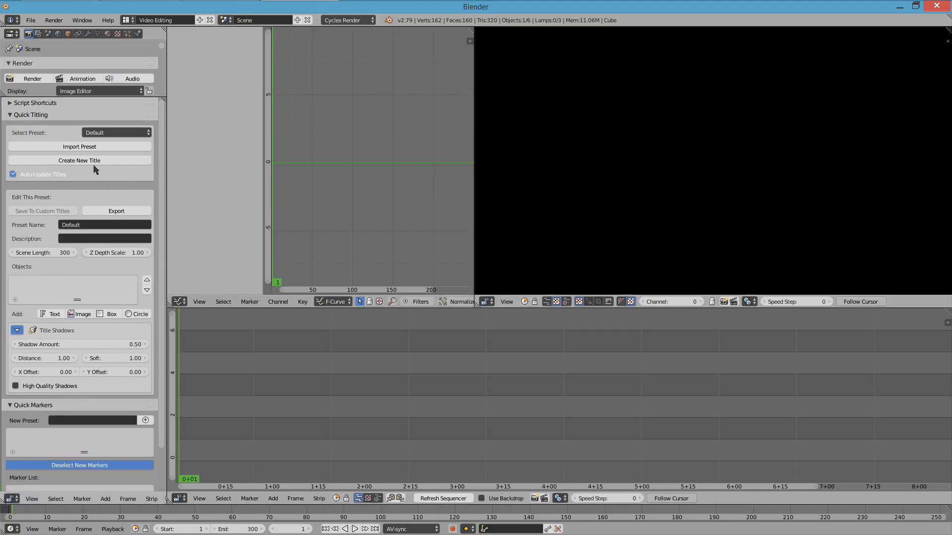
- Create a new title from the Full Screen - Multiple Lines preset and play its animation
{"action": "left_click", "coordinate": [102, 134]}
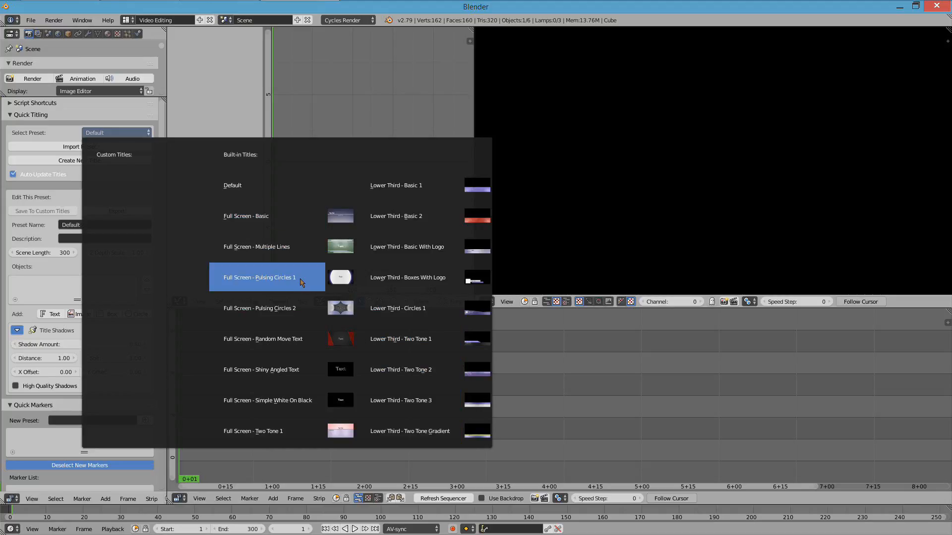
{"action": "left_click", "coordinate": [298, 252]}
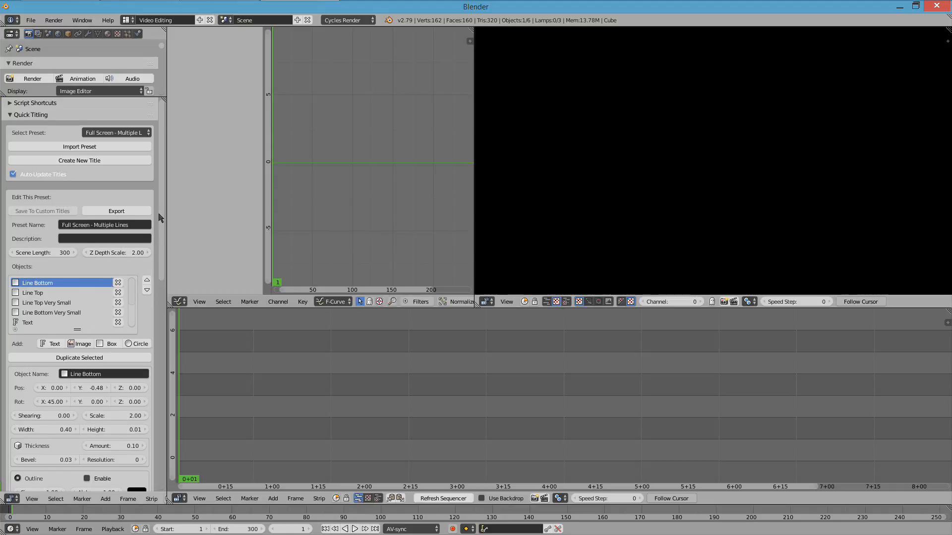
{"action": "left_click_drag", "start_coordinate": [159, 214], "coordinate": [161, 184]}
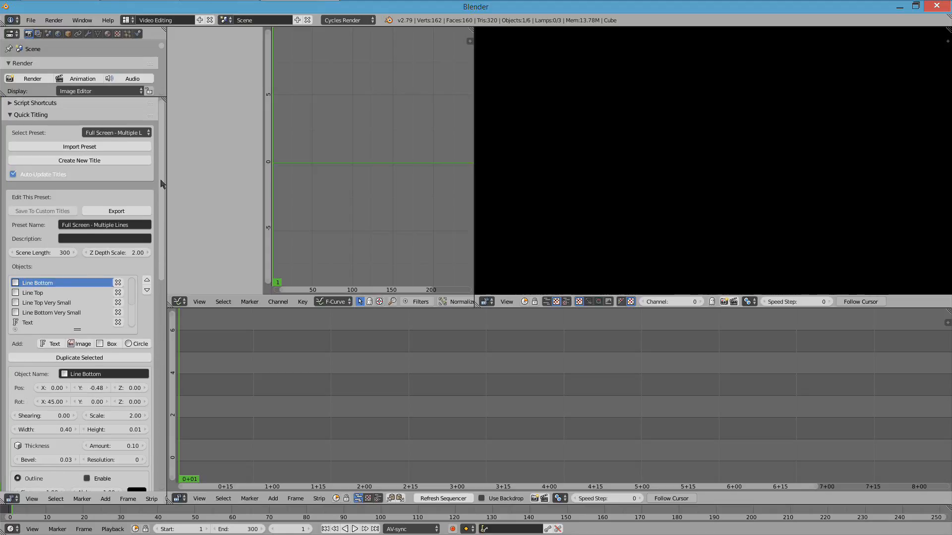
{"action": "left_click", "coordinate": [92, 162]}
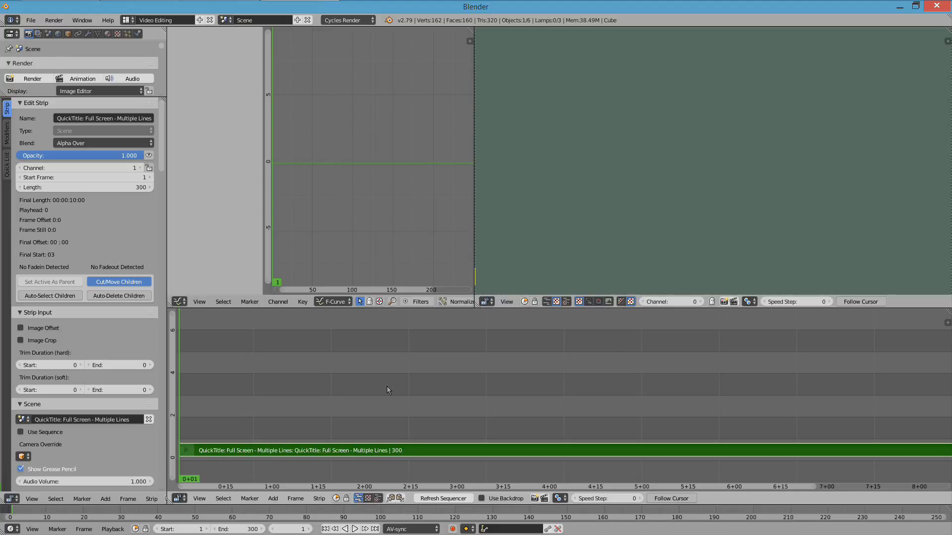
{"action": "key", "text": "alt+a"}
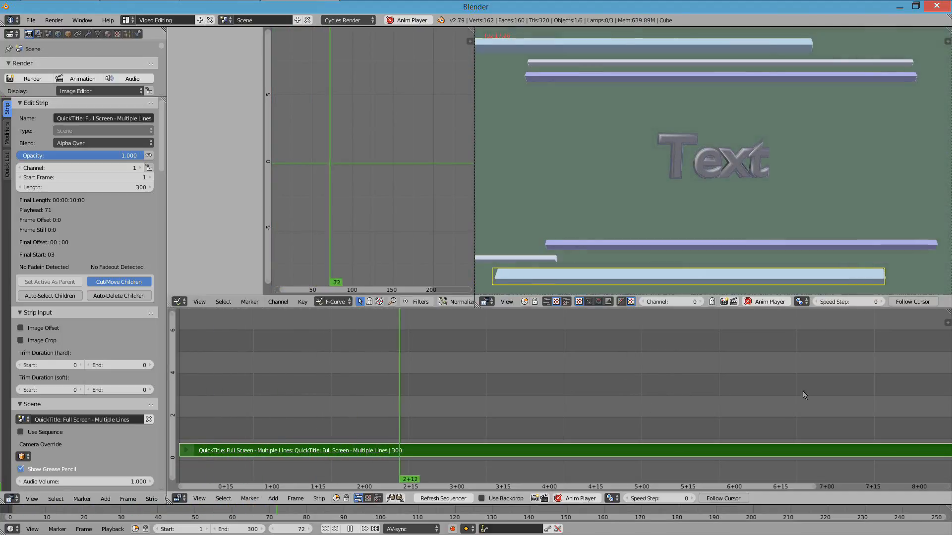
{"action": "key", "text": "alt+a"}
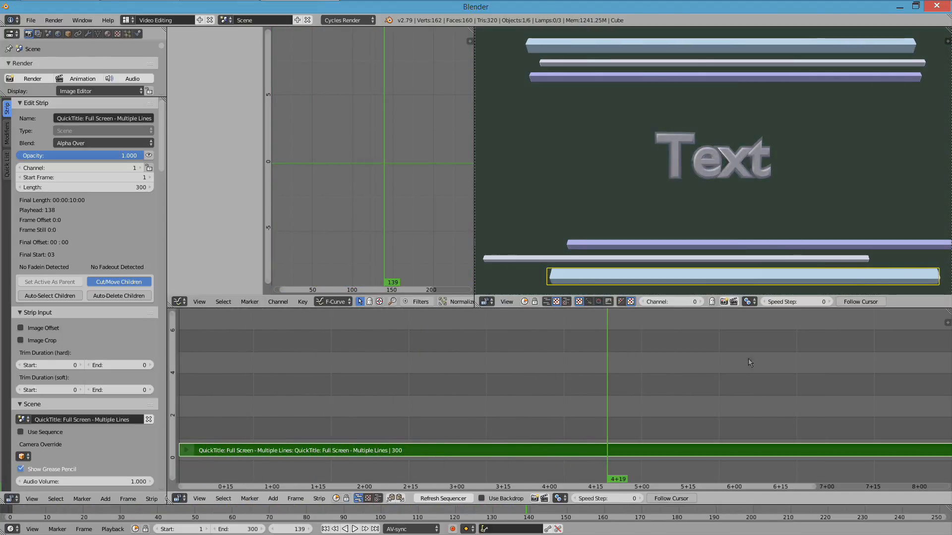
- Set the sequencer preview shading to Material and play the title animation from an earlier frame
{"action": "key", "text": "n"}
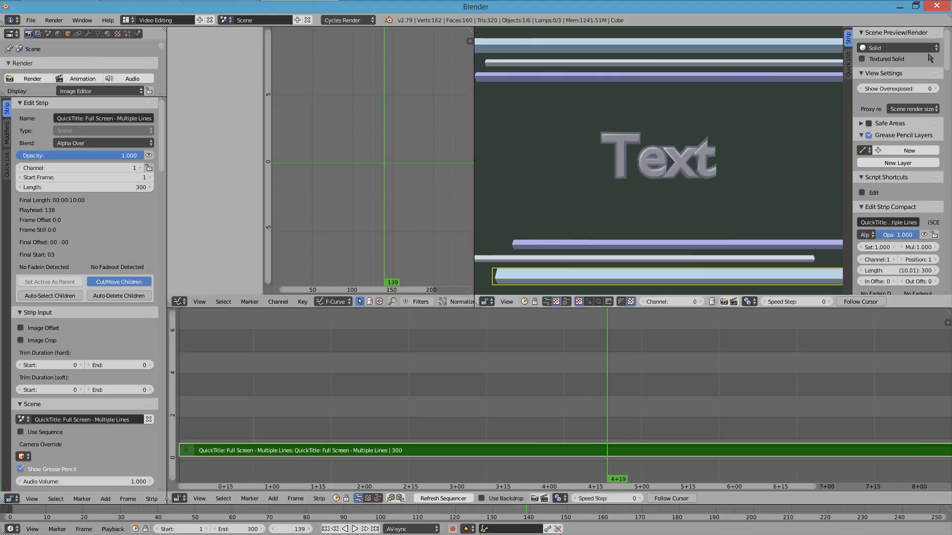
{"action": "left_click", "coordinate": [897, 48]}
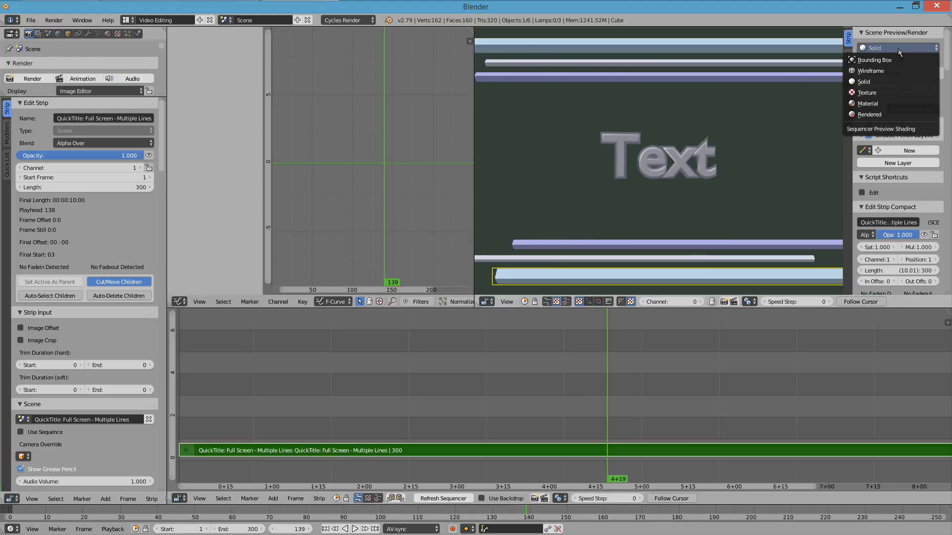
{"action": "left_click", "coordinate": [890, 105]}
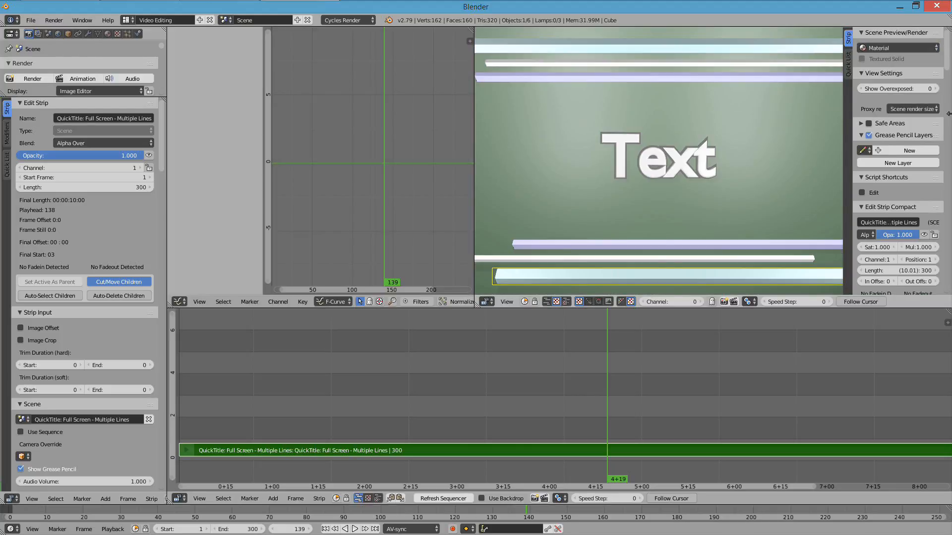
{"action": "key", "text": "n"}
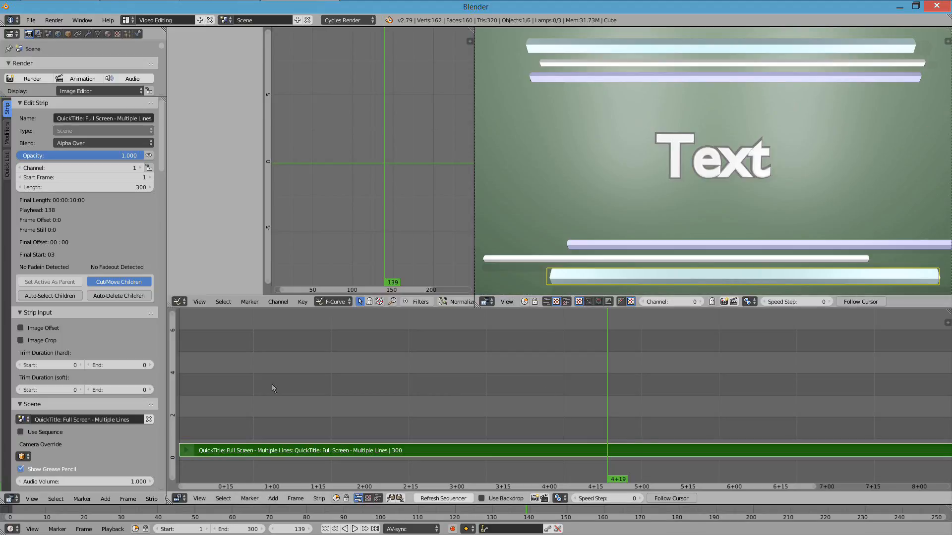
{"action": "left_click_drag", "start_coordinate": [271, 384], "coordinate": [411, 377]}
{"action": "key", "text": "alt+a"}
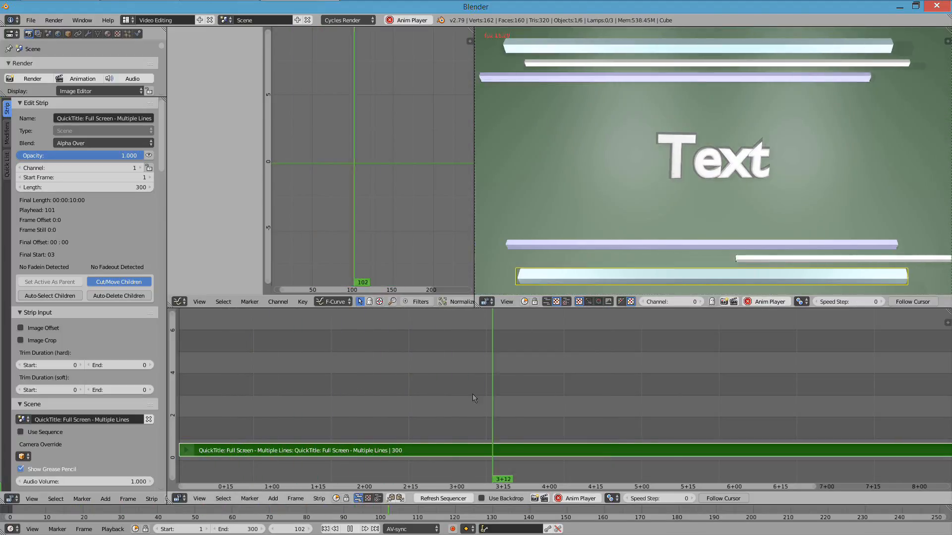
{"action": "key", "text": "alt+a"}
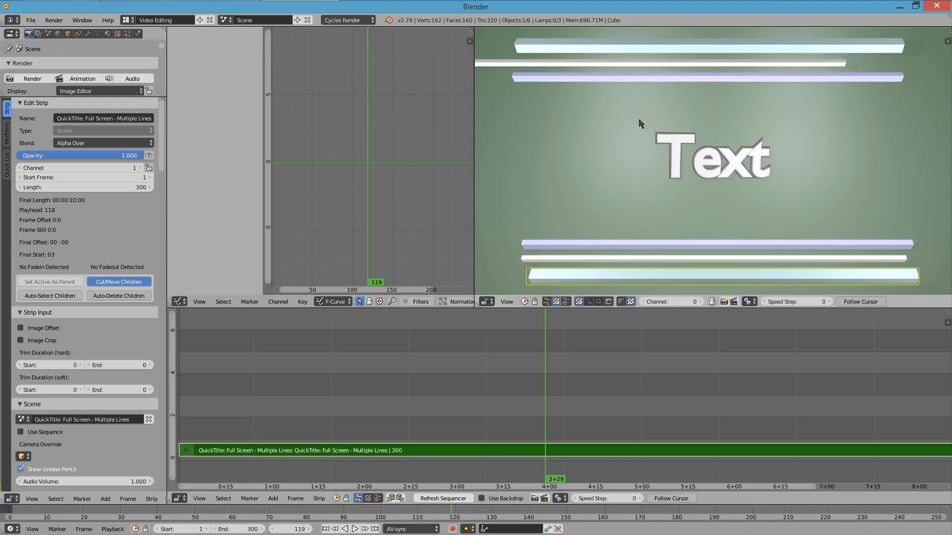
- Select several title objects in the preview, including the text, ending with the upper lavender line
{"action": "left_click", "coordinate": [574, 78]}
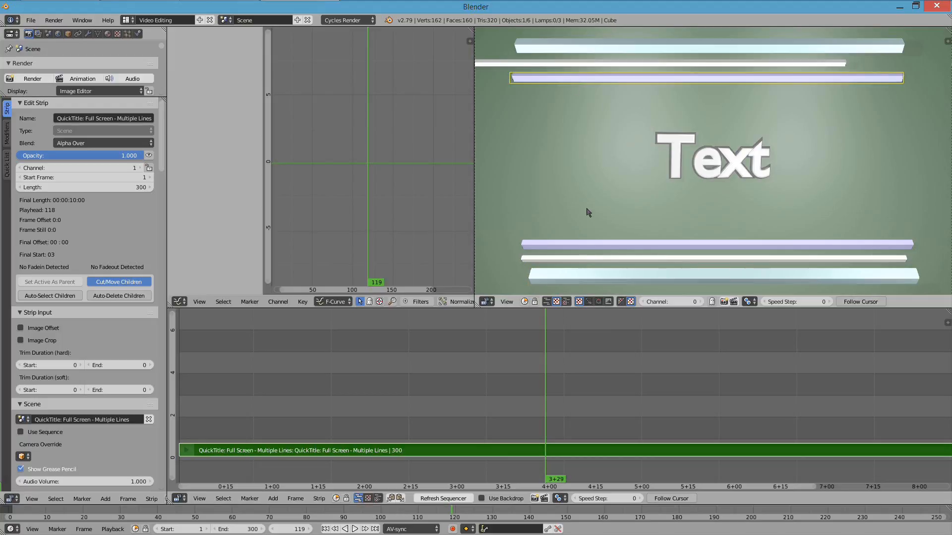
{"action": "left_click", "coordinate": [587, 277]}
{"action": "left_click", "coordinate": [678, 140]}
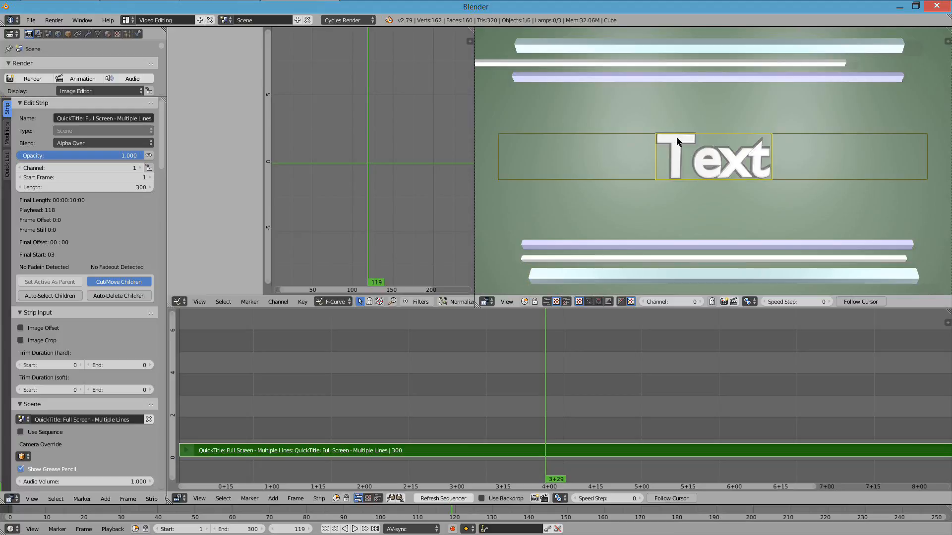
{"action": "left_click", "coordinate": [653, 111]}
{"action": "left_click", "coordinate": [653, 80]}
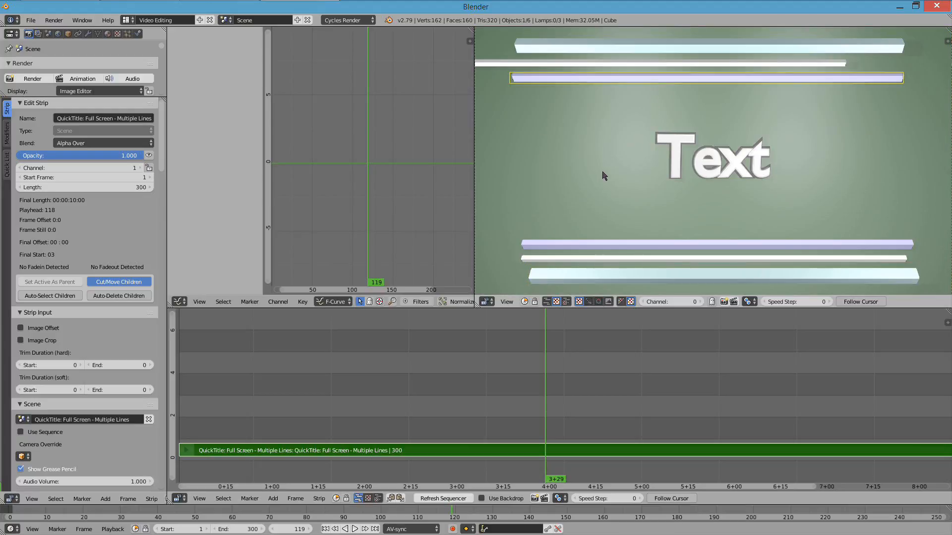
- Try moving the upper lavender line vertically and scaling it up in the preview
{"action": "key", "text": "g"}
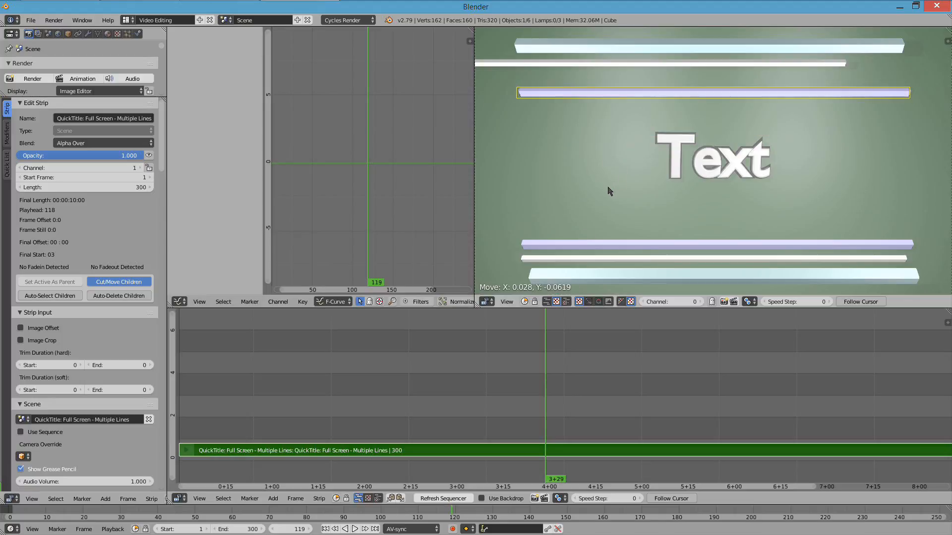
{"action": "key", "text": "y"}
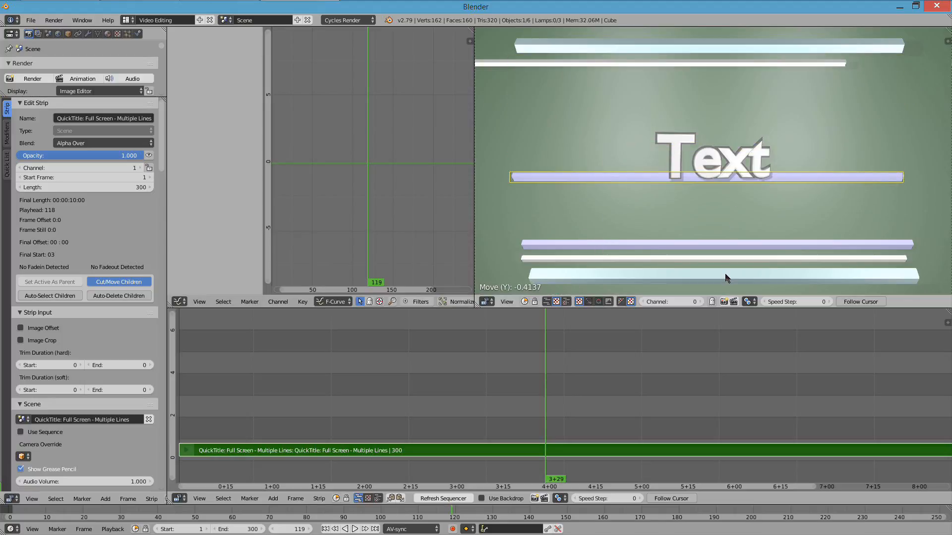
{"action": "key", "text": "Escape"}
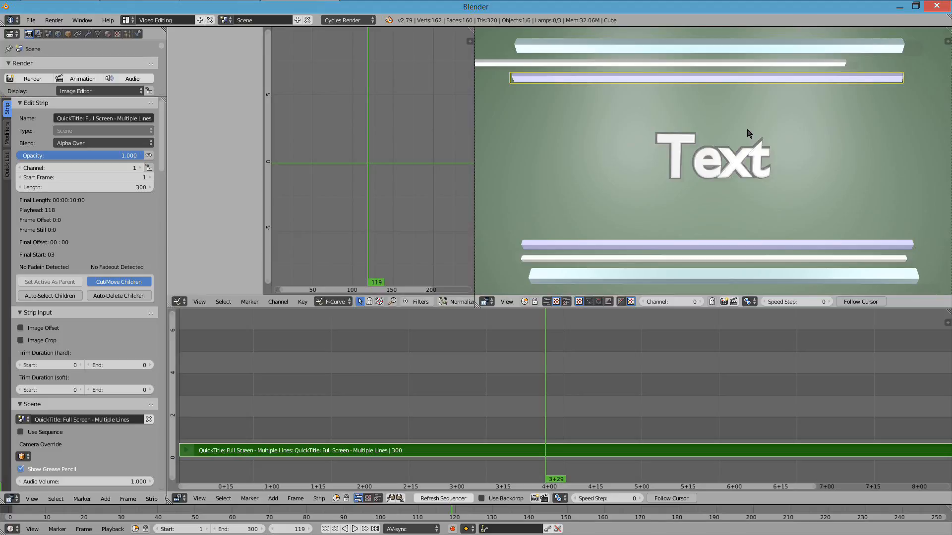
{"action": "key", "text": "s"}
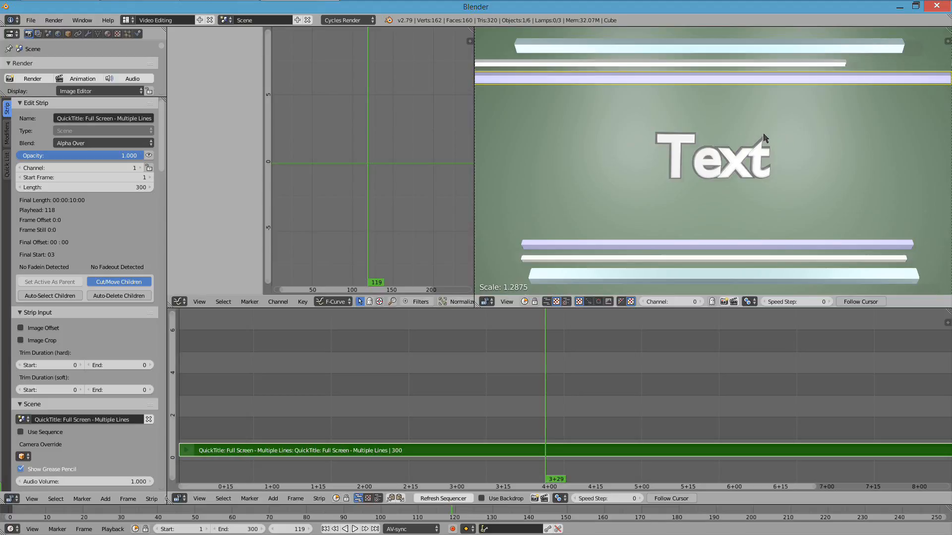
{"action": "key", "text": "Escape"}
- Try rotating the upper lavender line freely and about its Y and Z axes
{"action": "key", "text": "r"}
{"action": "key", "text": "r"}
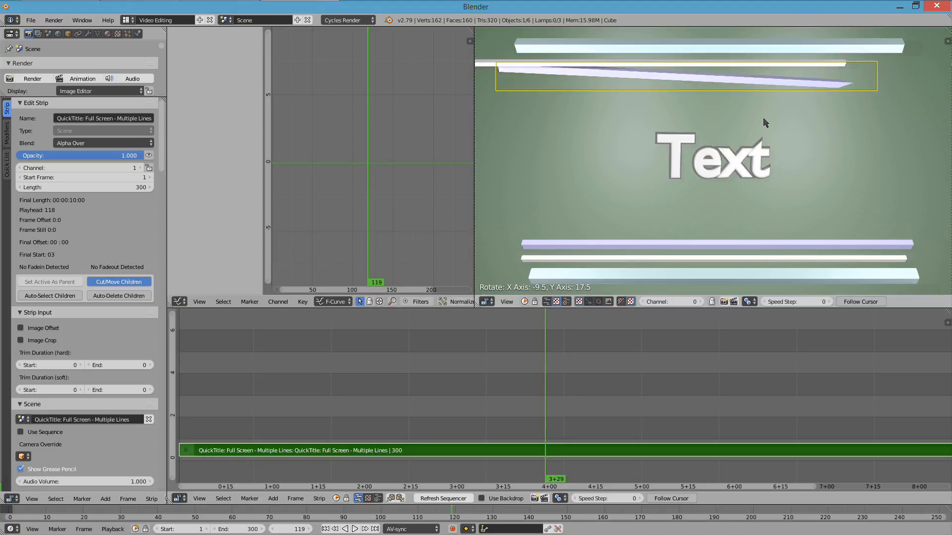
{"action": "key", "text": "y"}
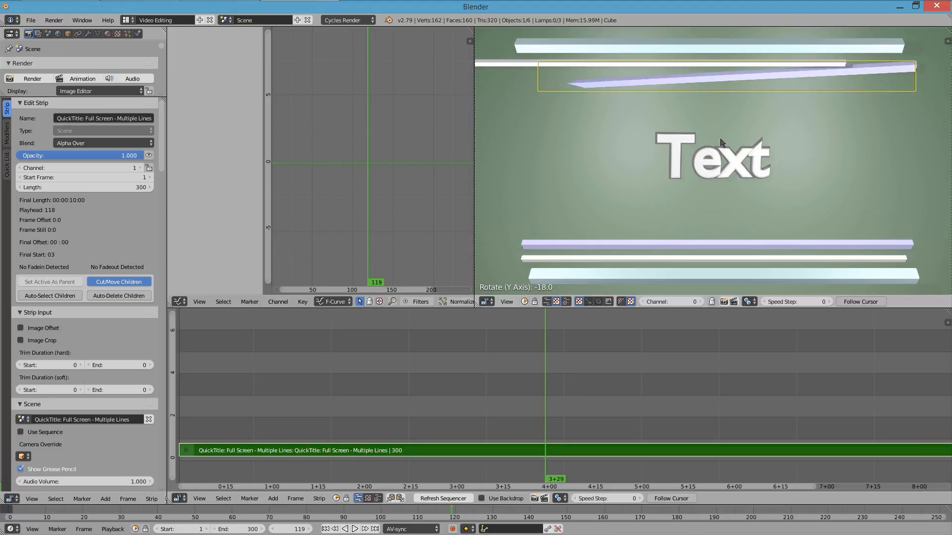
{"action": "key", "text": "z"}
{"action": "key", "text": "Escape"}
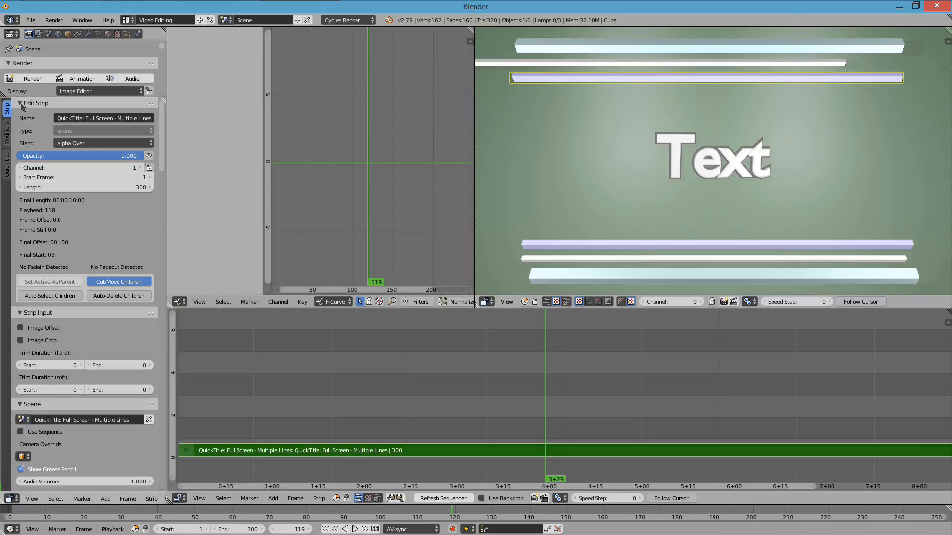
- Collapse the strip property sections above Quick Titling and bring its object settings into view
{"action": "left_click_drag", "start_coordinate": [20, 104], "coordinate": [29, 316]}
{"action": "left_click", "coordinate": [22, 234]}
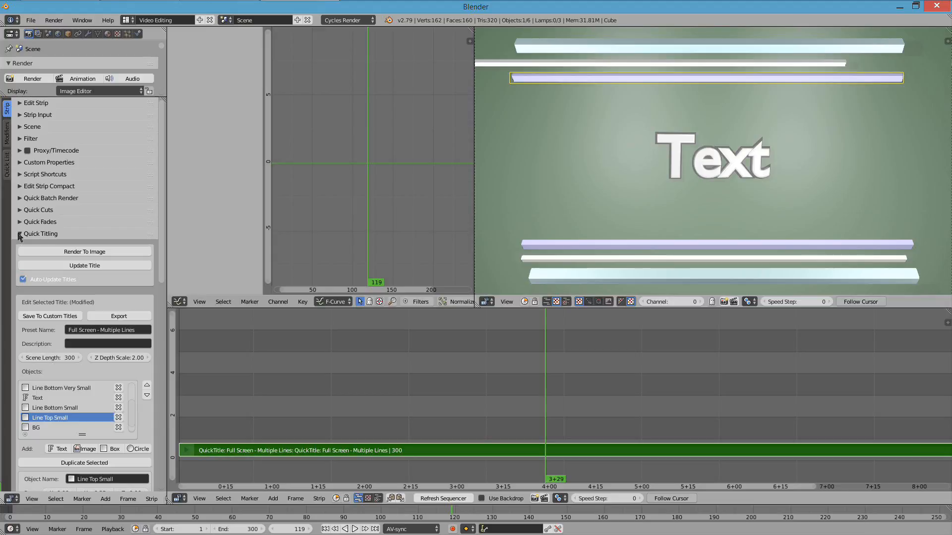
{"action": "scroll", "coordinate": [109, 211], "scroll_direction": "down", "scroll_amount": 5}
{"action": "middle_click_drag", "start_coordinate": [109, 212], "coordinate": [109, 195]}
- Go to frame 40 and select the Text object in the title's object list
{"action": "left_click", "coordinate": [300, 371]}
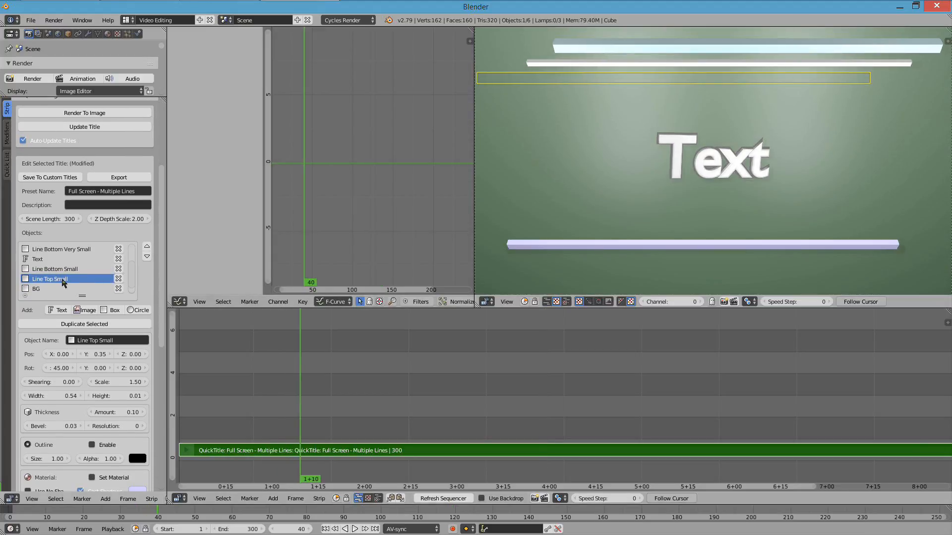
{"action": "left_click", "coordinate": [68, 250]}
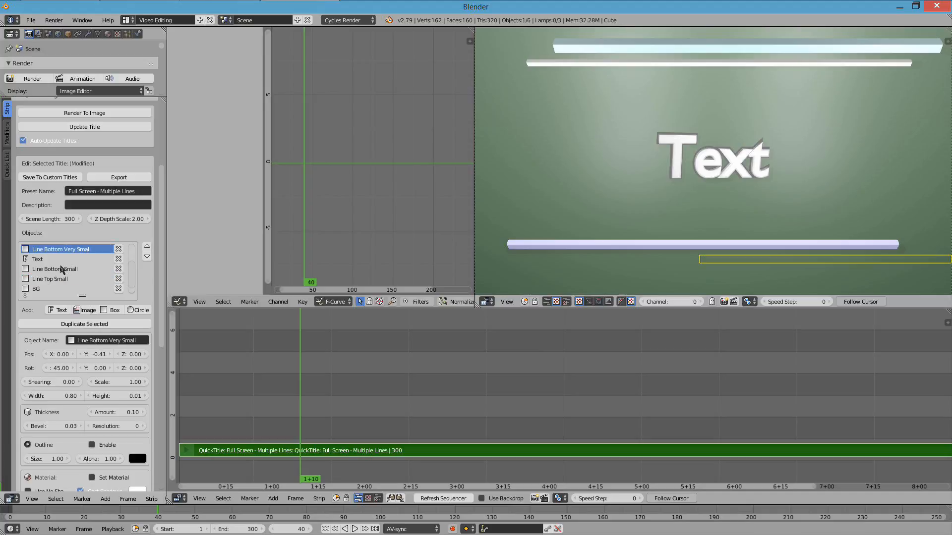
{"action": "left_click", "coordinate": [47, 260]}
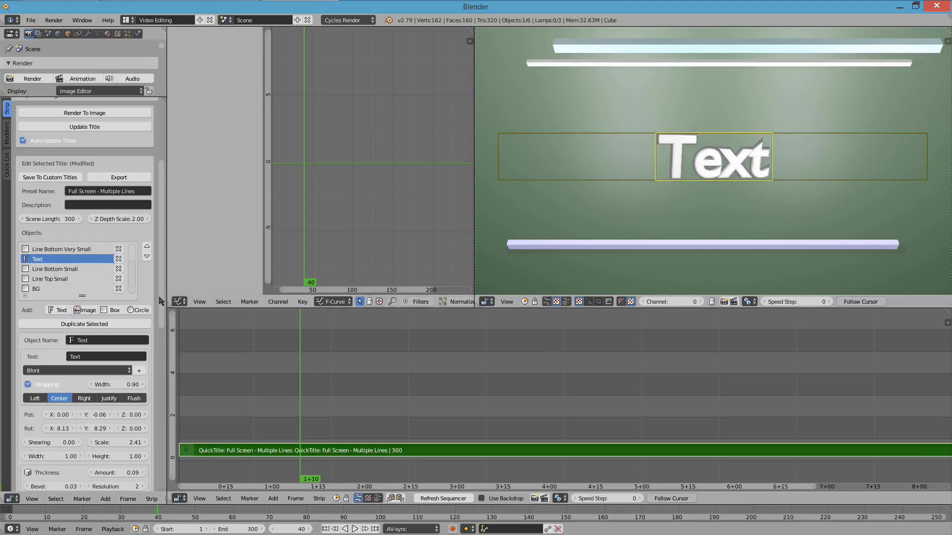
- Set the Text object's scale to 2.83 and keep its X position at 0
{"action": "scroll", "coordinate": [87, 402], "scroll_direction": "down", "scroll_amount": 5}
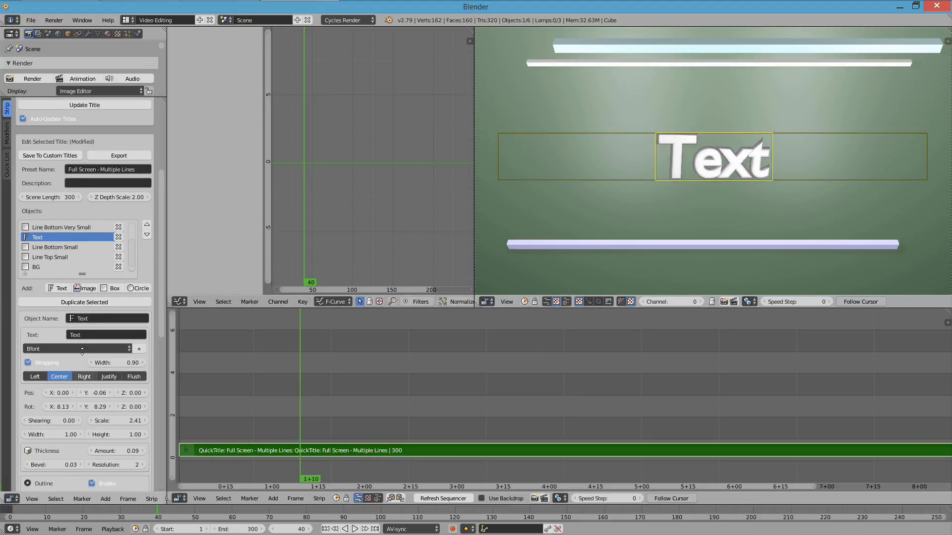
{"action": "scroll", "coordinate": [77, 284], "scroll_direction": "down", "scroll_amount": 2}
{"action": "mouse_move", "coordinate": [58, 300]}
{"action": "left_mouse_down"}
{"action": "mouse_move", "coordinate": [82, 299]}
{"action": "mouse_move", "coordinate": [63, 303]}
{"action": "left_mouse_up"}
{"action": "double_click", "coordinate": [59, 300]}
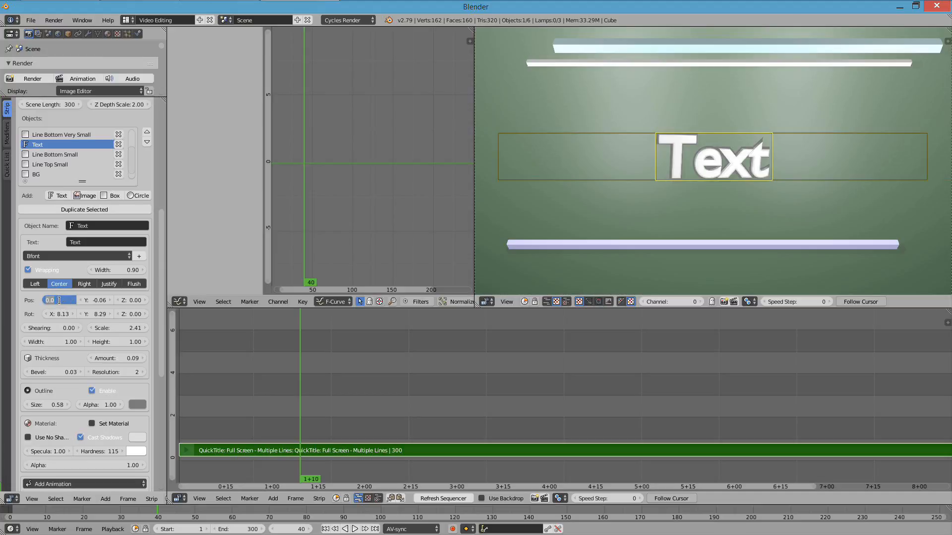
{"action": "key", "text": "Return"}
{"action": "left_click_drag", "start_coordinate": [127, 328], "coordinate": [142, 328]}
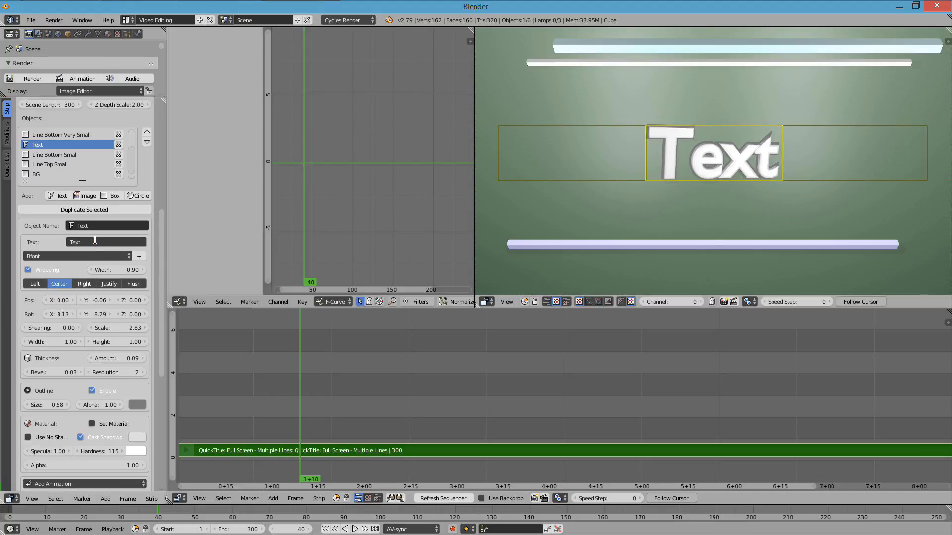
- Change the Text object's wording to "QuickTitling" and play the title animation up to frame 130
{"action": "left_click", "coordinate": [99, 243]}
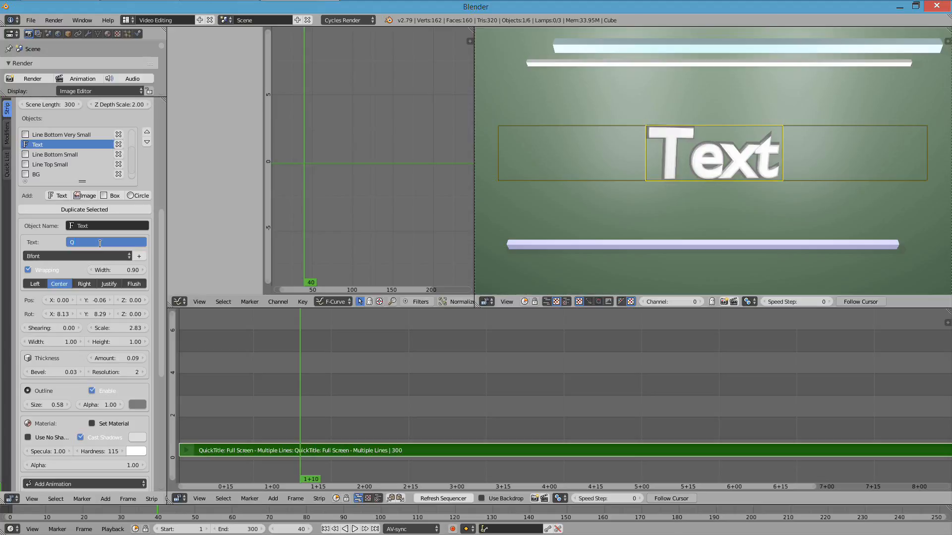
{"action": "type", "text": "QuickTitling"}
{"action": "key", "text": "Return"}
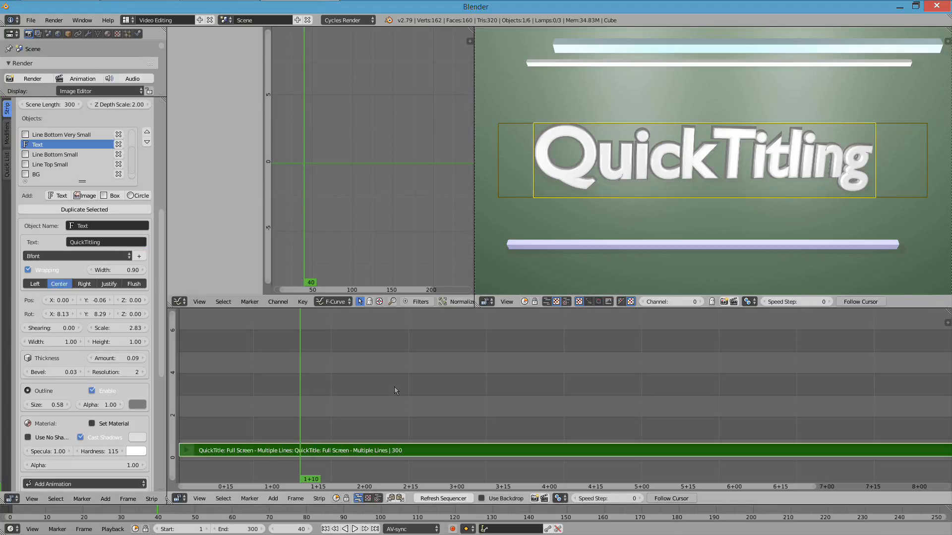
{"action": "key", "text": "alt+a"}
{"action": "key", "text": "alt+a"}
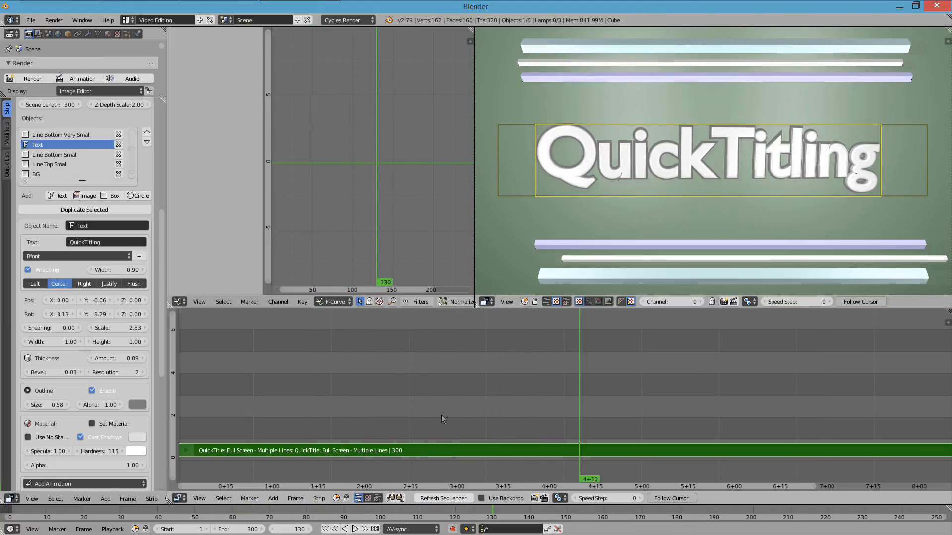
- Deselect the title strip, try setting the preset's Text object X position to -2.01, and reselect the strip
{"action": "key", "text": "a"}
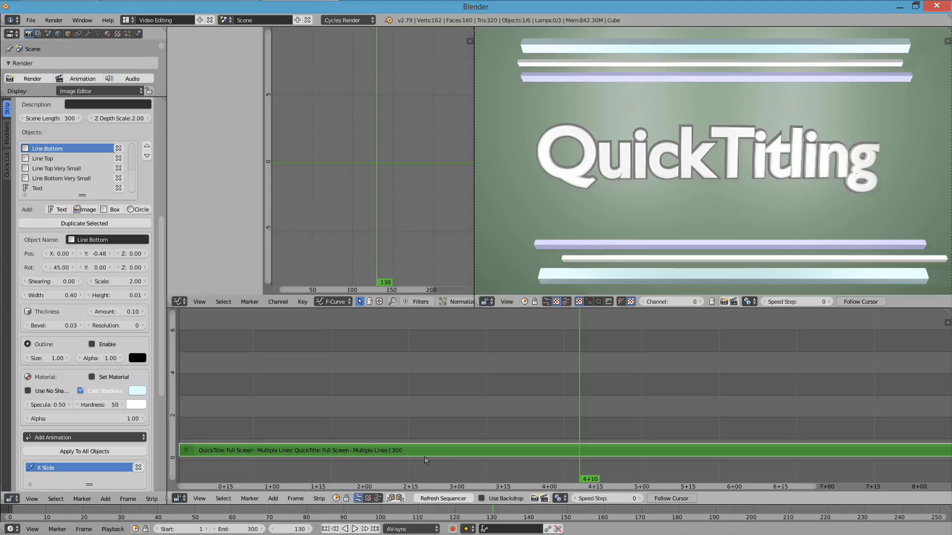
{"action": "scroll", "coordinate": [79, 171], "scroll_direction": "up", "scroll_amount": 10}
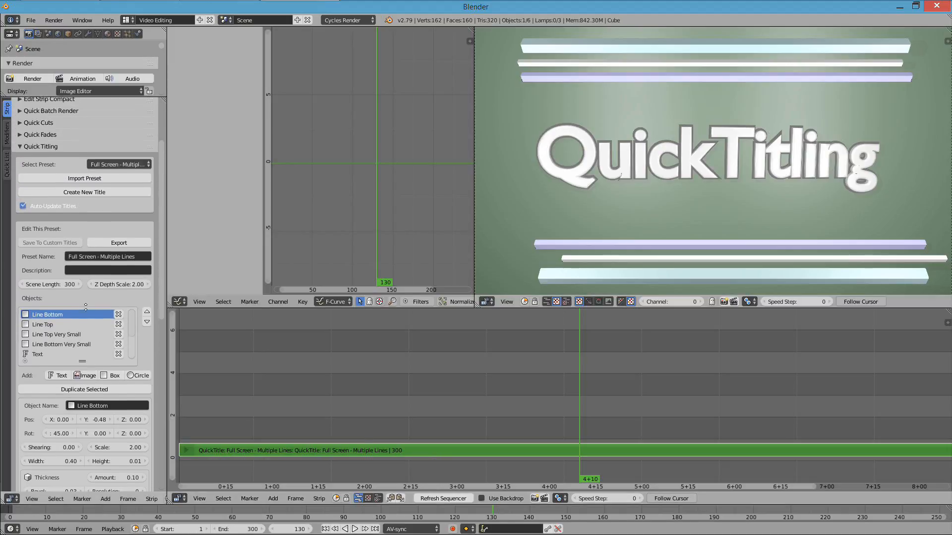
{"action": "scroll", "coordinate": [89, 303], "scroll_direction": "down", "scroll_amount": 5}
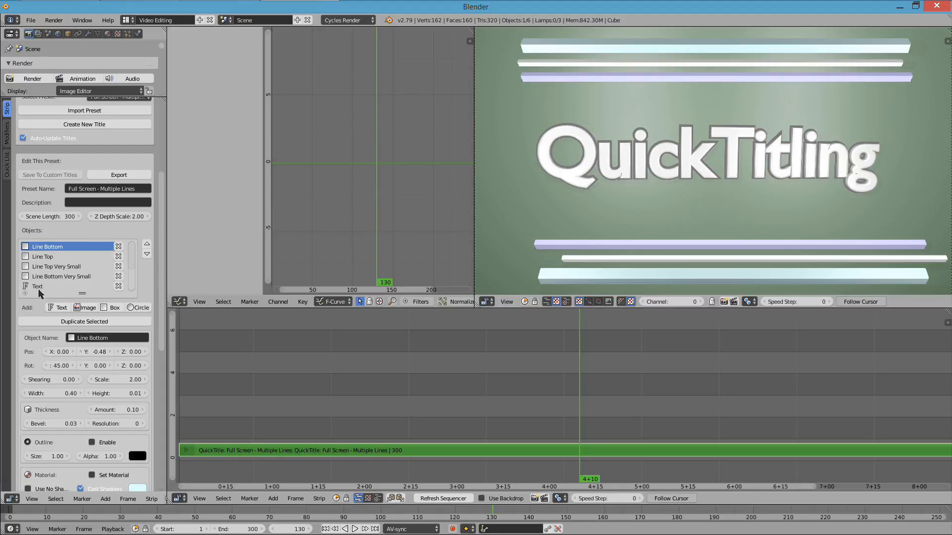
{"action": "left_click", "coordinate": [39, 288]}
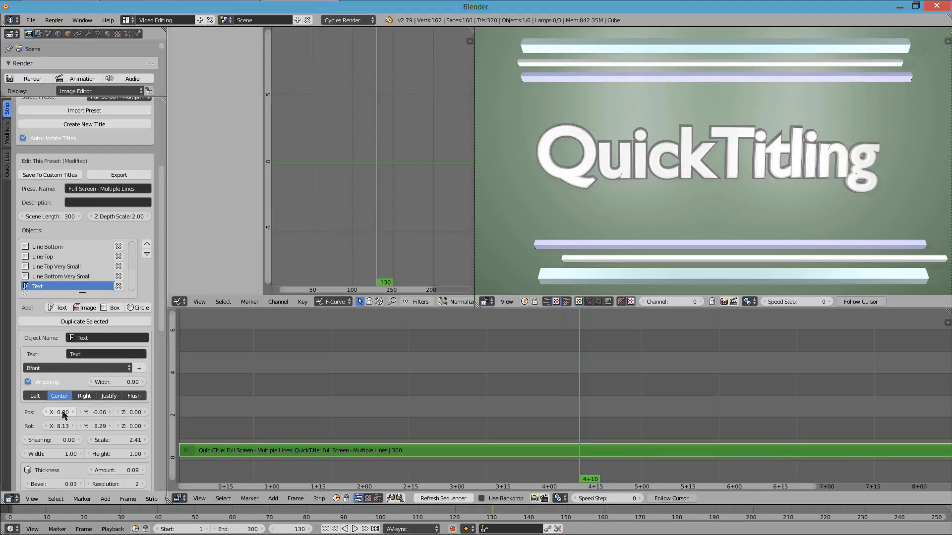
{"action": "left_click_drag", "start_coordinate": [63, 413], "coordinate": [359, 413]}
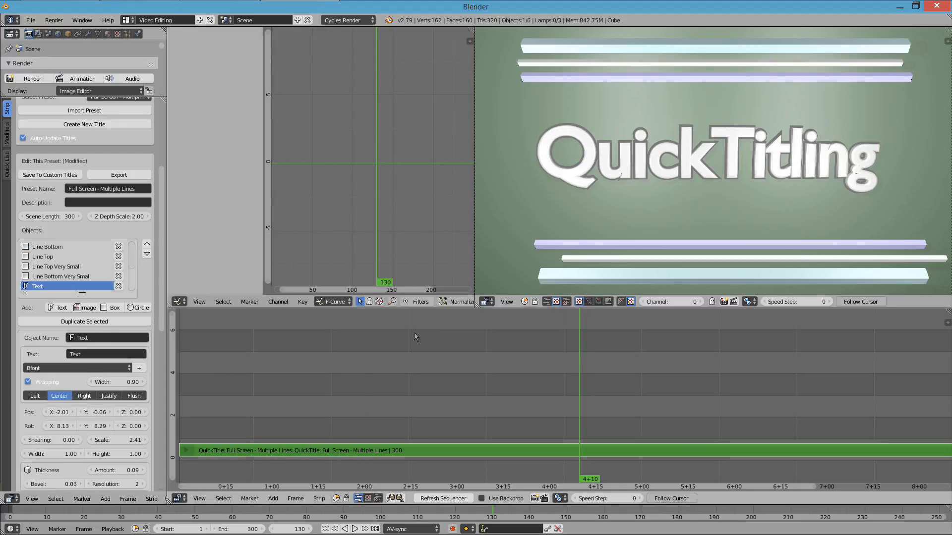
{"action": "left_click", "coordinate": [428, 455]}
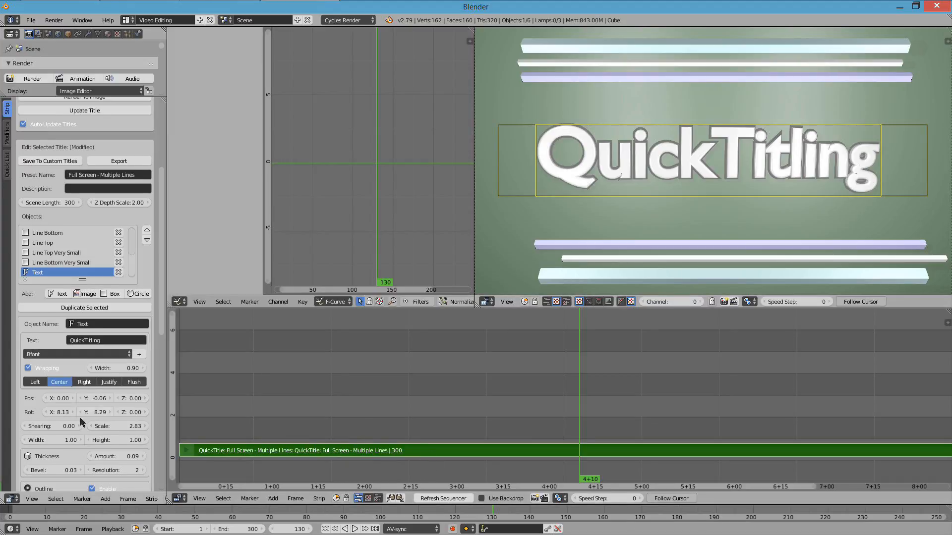
{"action": "mouse_move", "coordinate": [57, 415]}
{"action": "left_mouse_down"}
{"action": "mouse_move", "coordinate": [149, 415]}
{"action": "mouse_move", "coordinate": [70, 414]}
{"action": "left_mouse_up"}
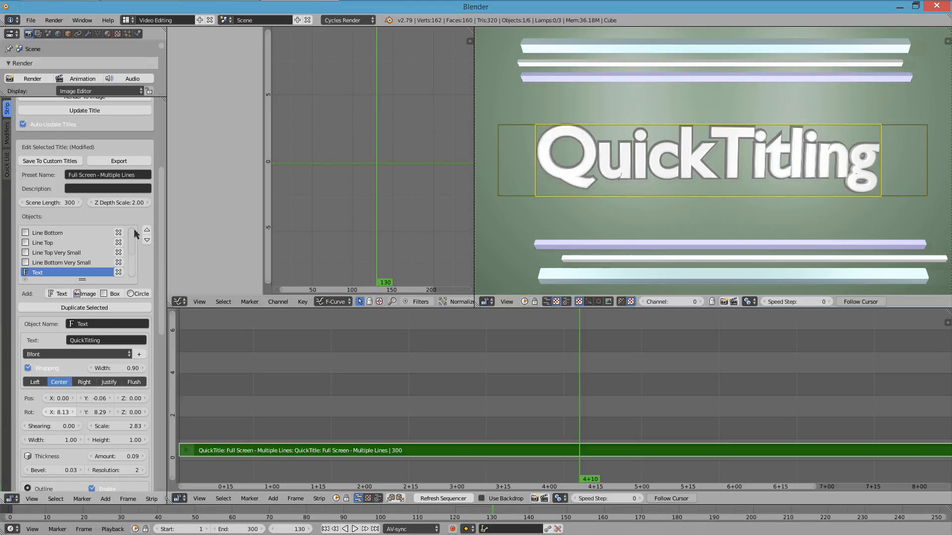
- Deselect the title strip, load the built-in Default title preset, and fit the whole sequence in the timeline
{"action": "right_click", "coordinate": [380, 387]}
{"action": "scroll", "coordinate": [75, 213], "scroll_direction": "up", "scroll_amount": 5}
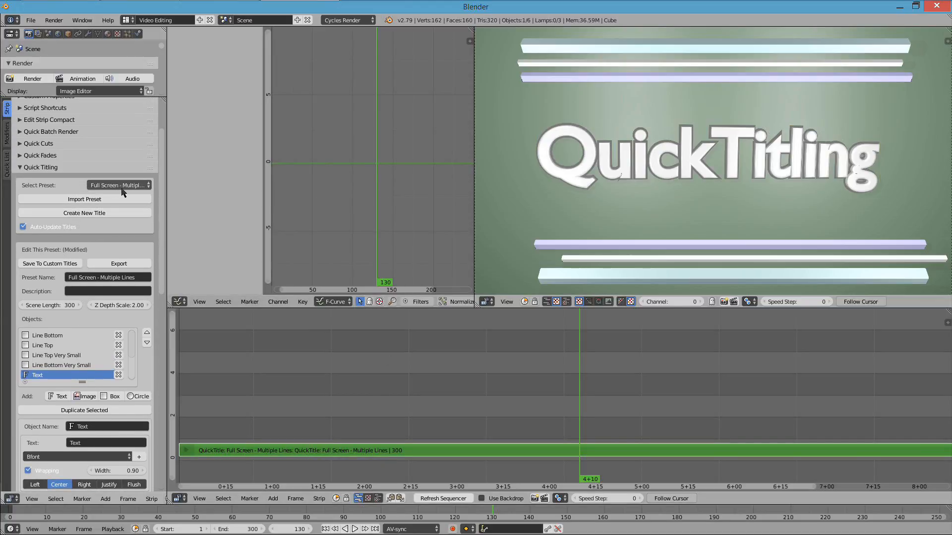
{"action": "left_click", "coordinate": [127, 189]}
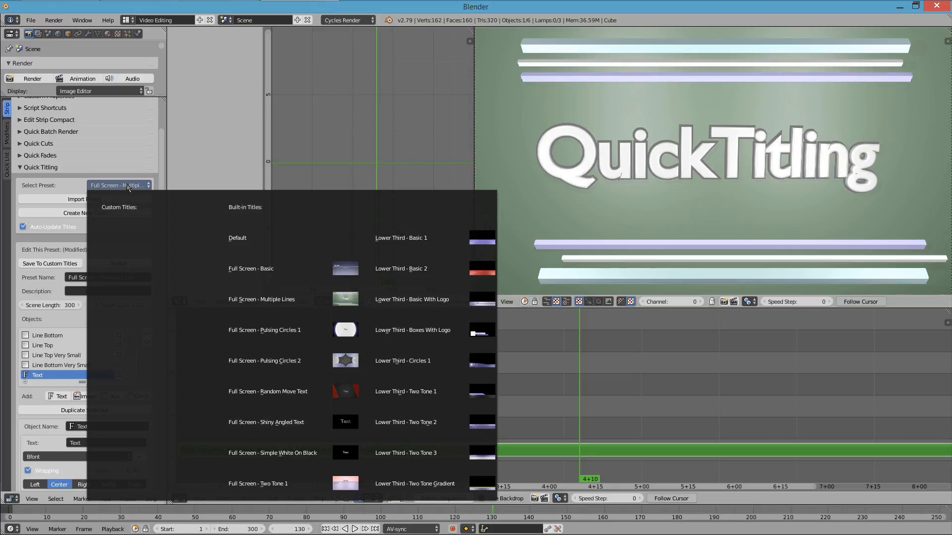
{"action": "left_click", "coordinate": [275, 239]}
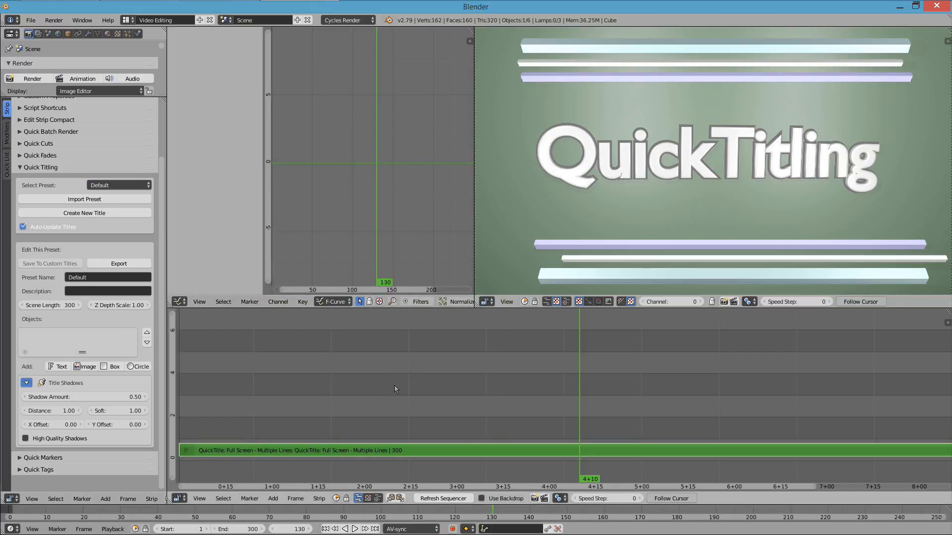
{"action": "key", "text": "Home"}
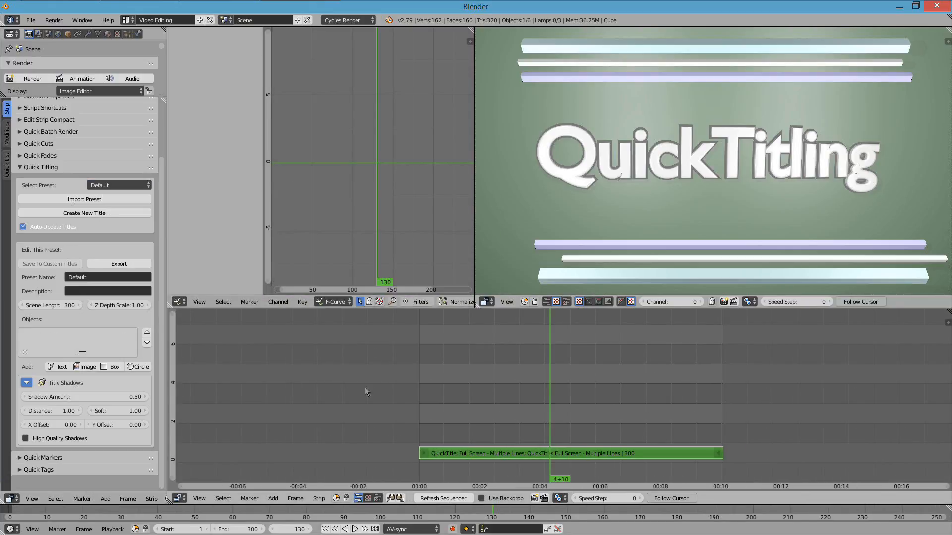
- Create a new title from the Default preset and move its strip directly behind the first title on channel 1
{"action": "left_click", "coordinate": [100, 214]}
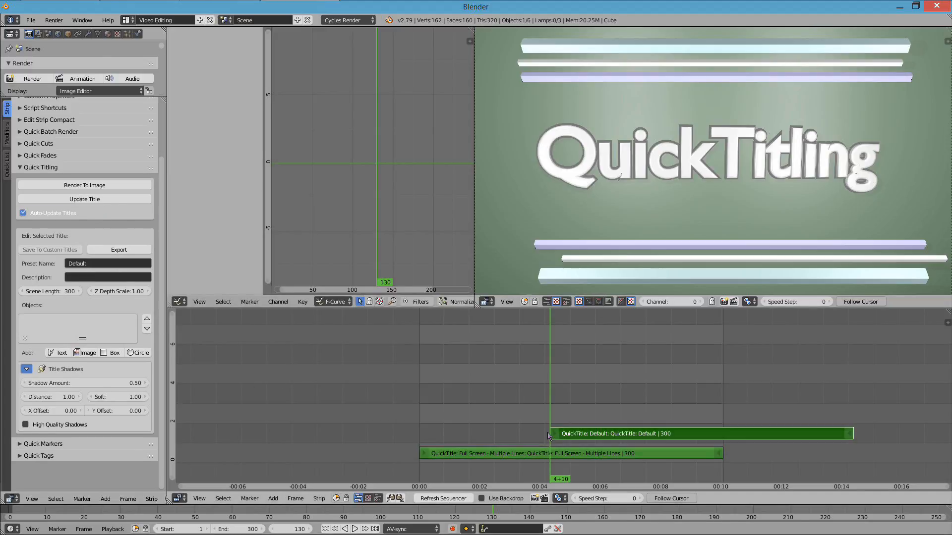
{"action": "left_click", "coordinate": [768, 438]}
{"action": "middle_click_drag", "start_coordinate": [782, 425], "coordinate": [468, 428]}
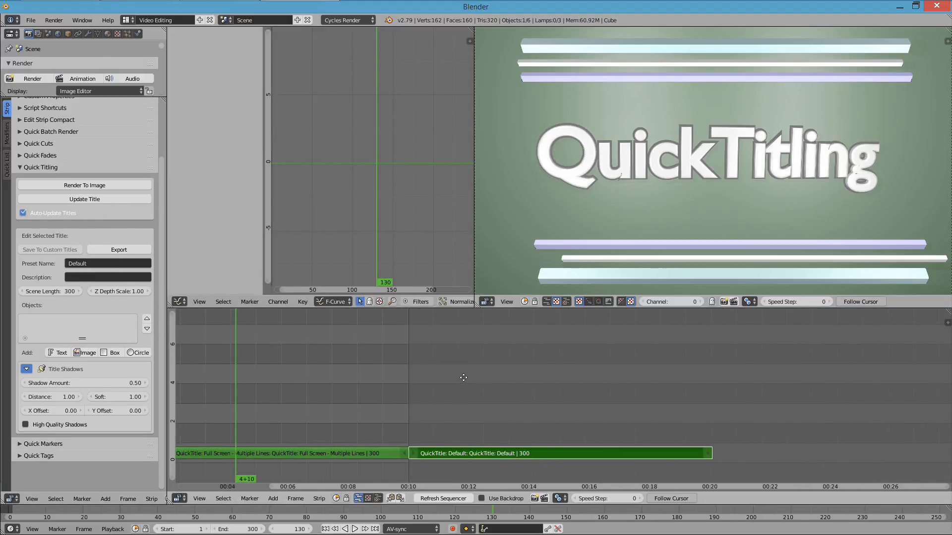
- Extend the scene's end frame to 662 and move the playhead inside the new Default title strip
{"action": "key", "text": "alt+a"}
{"action": "left_click", "coordinate": [465, 424]}
{"action": "left_click", "coordinate": [519, 394]}
{"action": "key", "text": "alt+a"}
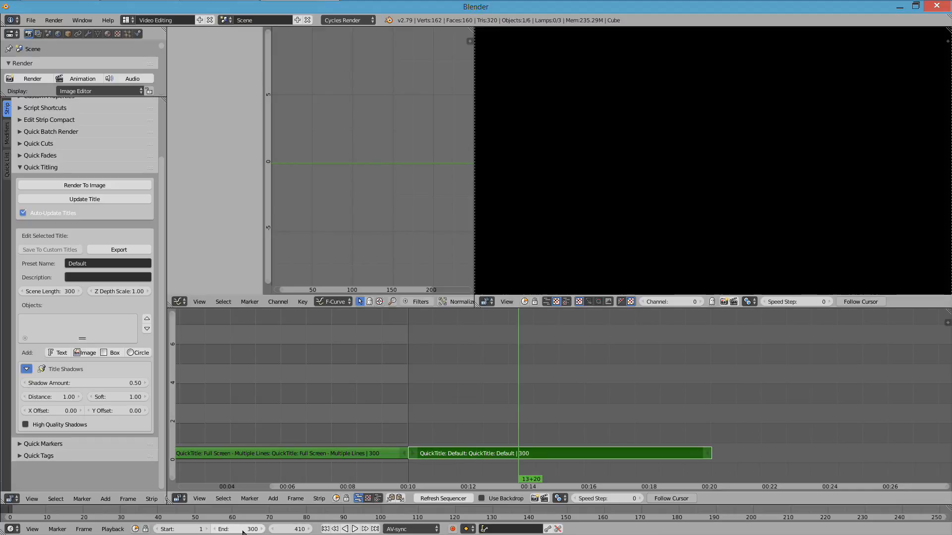
{"action": "left_click_drag", "start_coordinate": [244, 530], "coordinate": [352, 530]}
{"action": "left_click", "coordinate": [510, 392]}
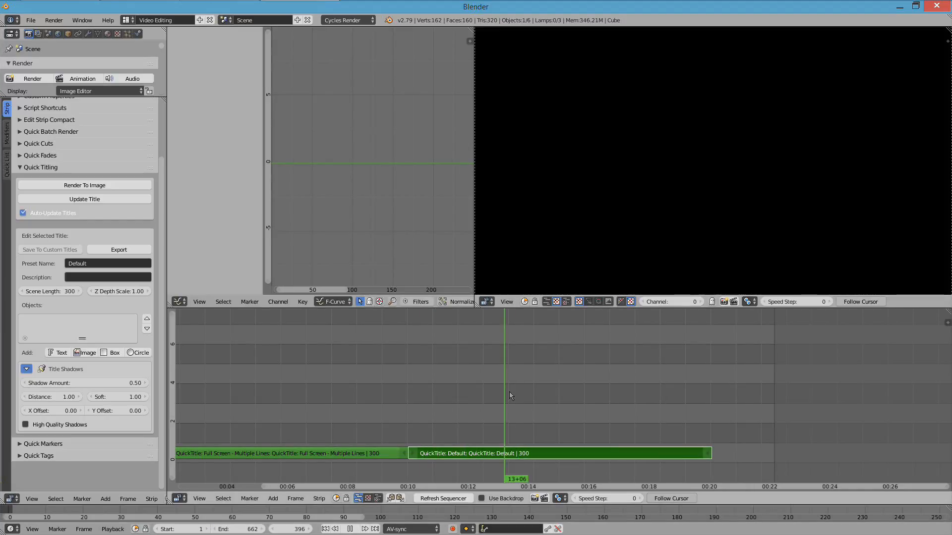
- Add a text object to the Default title and set its wording to "This Is A Title"
{"action": "left_click", "coordinate": [62, 353]}
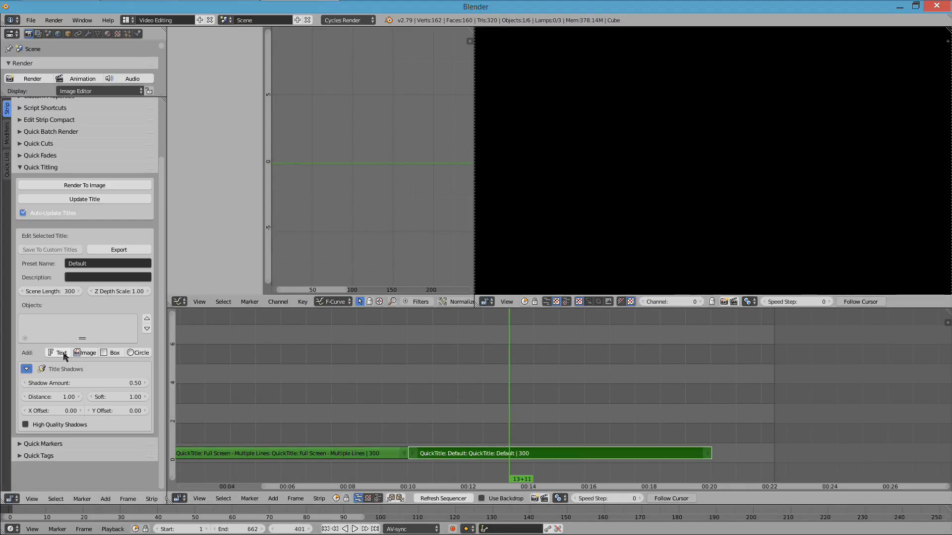
{"action": "left_click", "coordinate": [94, 404]}
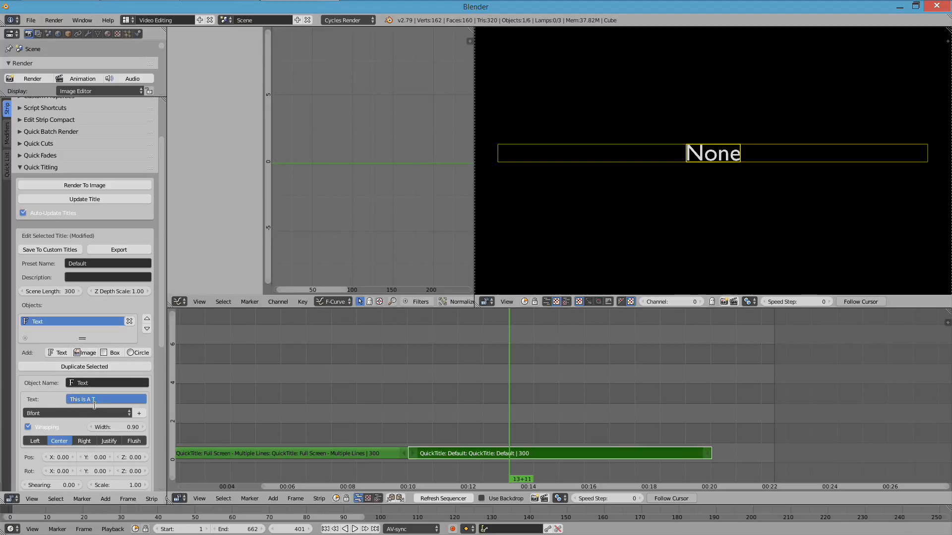
{"action": "key", "text": "Return"}
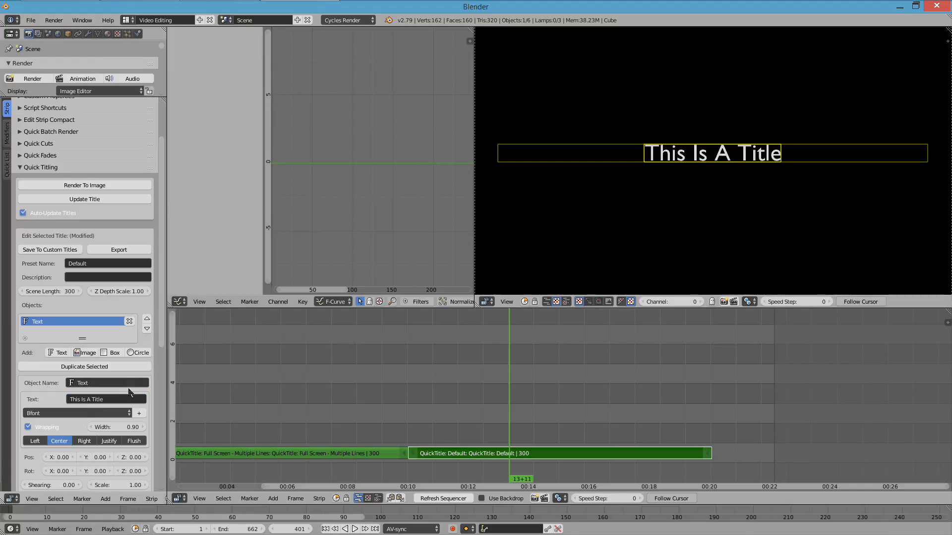
- Keep the text's font as Bfont, scale the text to 1.42, and lower it to Y position -0.45
{"action": "scroll", "coordinate": [97, 409], "scroll_direction": "down", "scroll_amount": 5}
{"action": "left_click", "coordinate": [114, 303]}
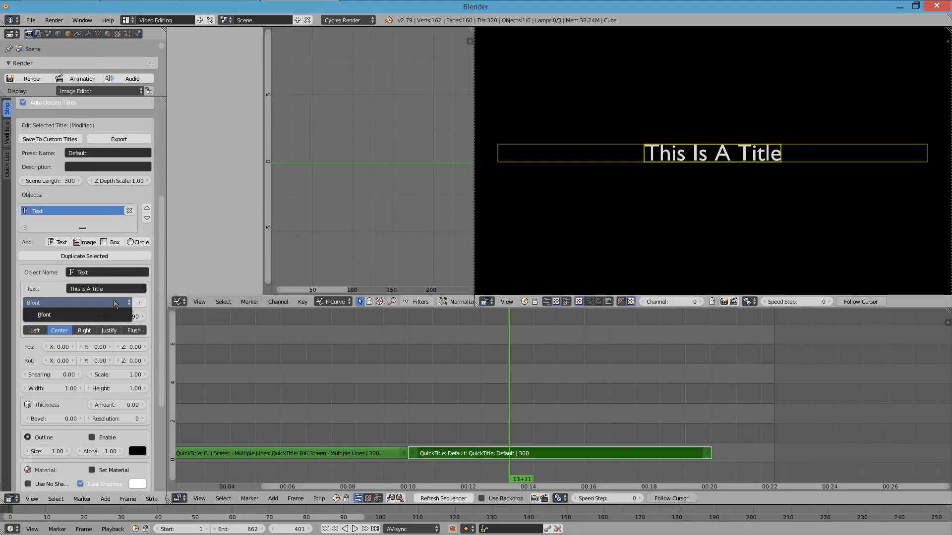
{"action": "left_click", "coordinate": [87, 314]}
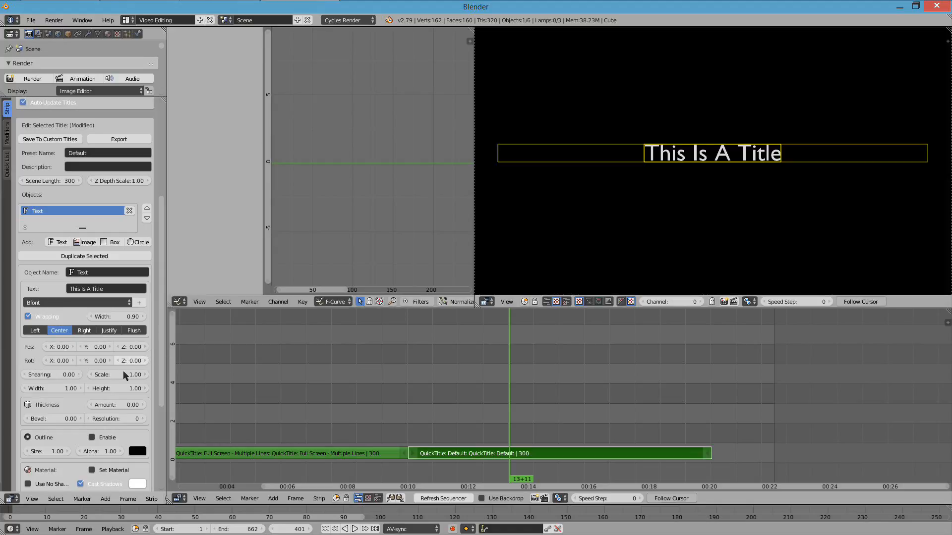
{"action": "left_click_drag", "start_coordinate": [117, 375], "coordinate": [137, 375]}
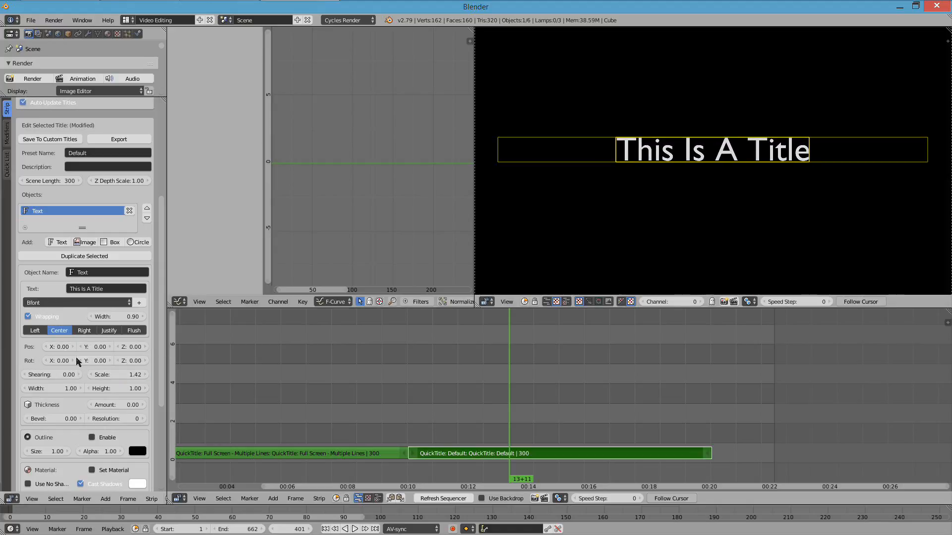
{"action": "left_click_drag", "start_coordinate": [97, 347], "coordinate": [80, 347]}
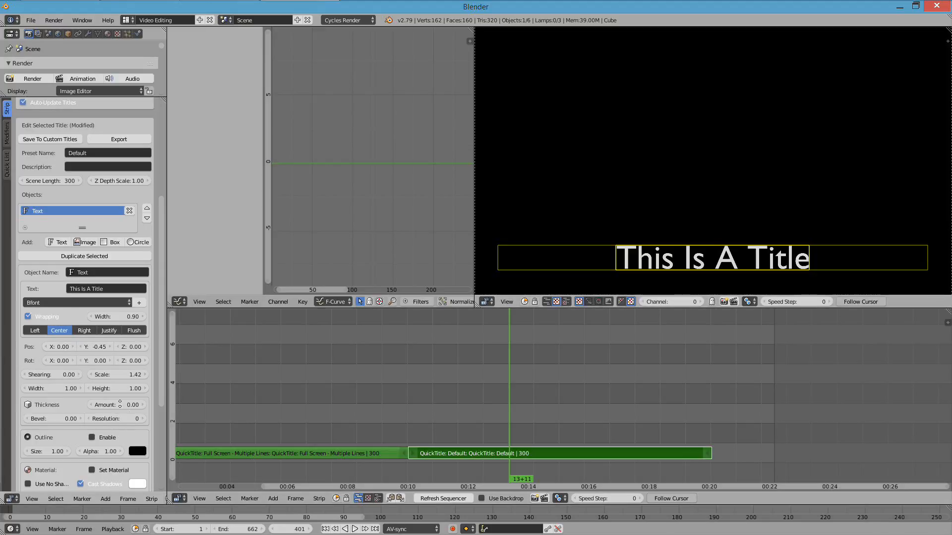
- Add a box object to the title and move it below Text in the object list
{"action": "scroll", "coordinate": [85, 269], "scroll_direction": "down", "scroll_amount": 5}
{"action": "scroll", "coordinate": [86, 270], "scroll_direction": "up", "scroll_amount": 5}
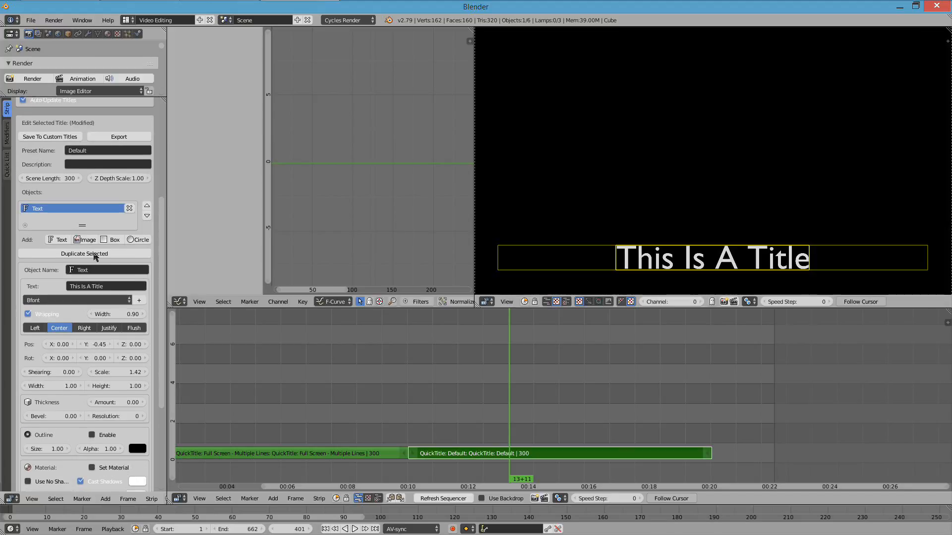
{"action": "left_click", "coordinate": [112, 239]}
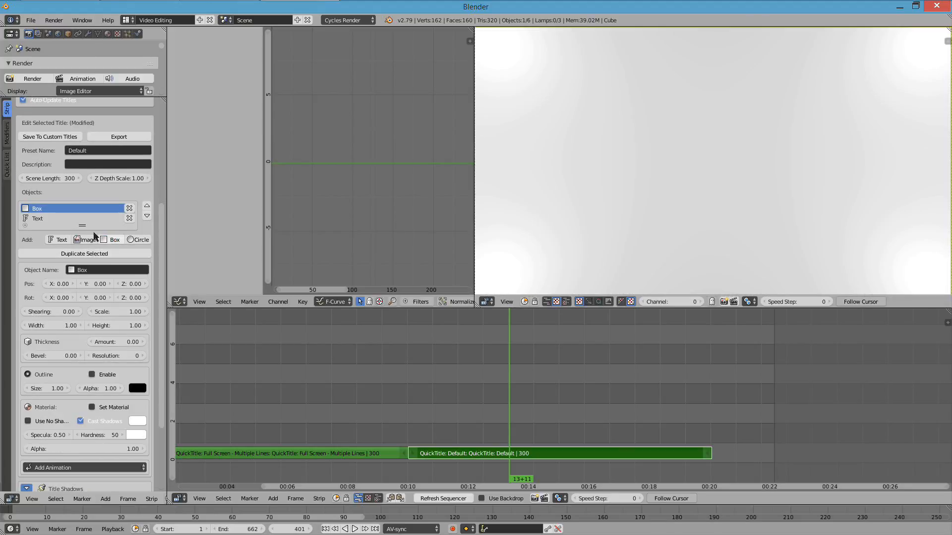
{"action": "left_click", "coordinate": [148, 217]}
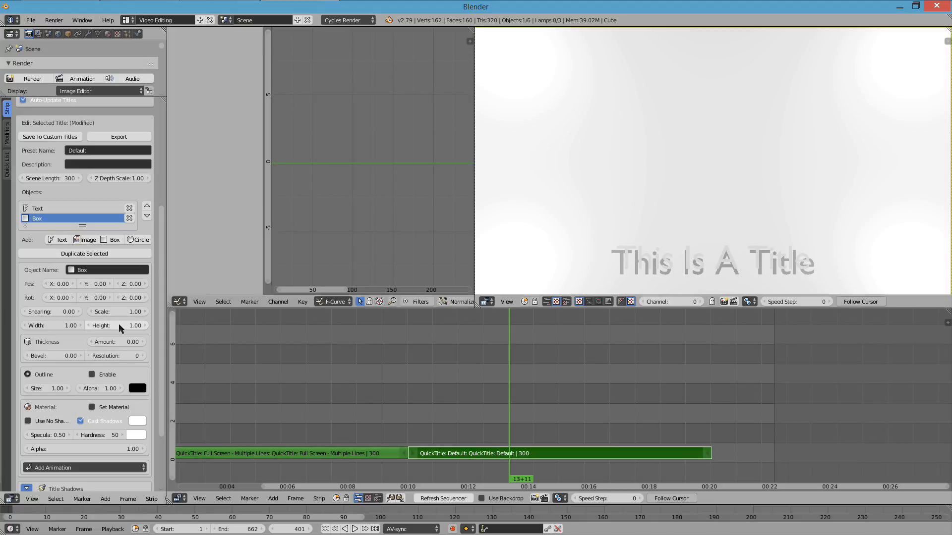
- Turn the box into a band behind the title text with height 0.19 and Y position -0.49
{"action": "left_click_drag", "start_coordinate": [118, 323], "coordinate": [82, 323]}
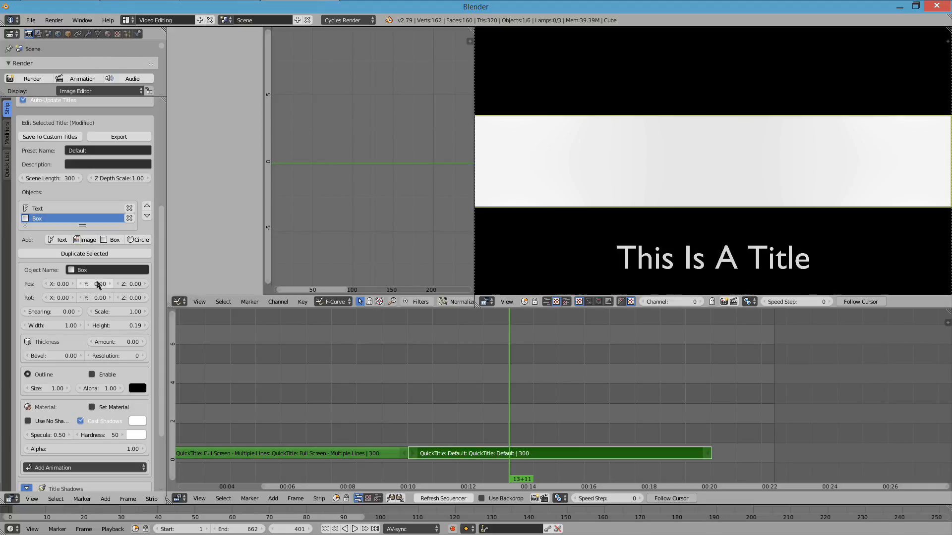
{"action": "left_click_drag", "start_coordinate": [99, 284], "coordinate": [77, 284]}
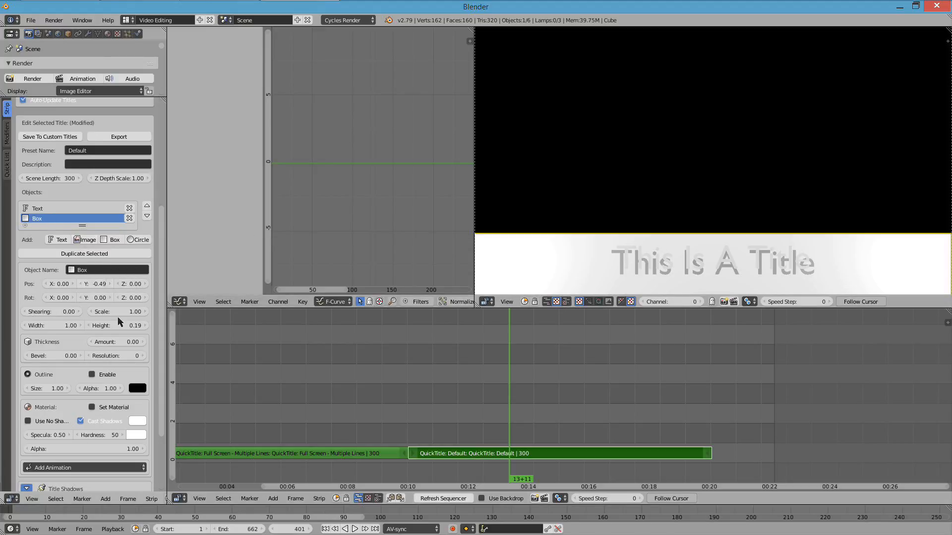
- Colour the box band violet-blue, with its material specular at 0.11 and hardness at 20
{"action": "left_click", "coordinate": [137, 421]}
{"action": "left_click", "coordinate": [188, 314]}
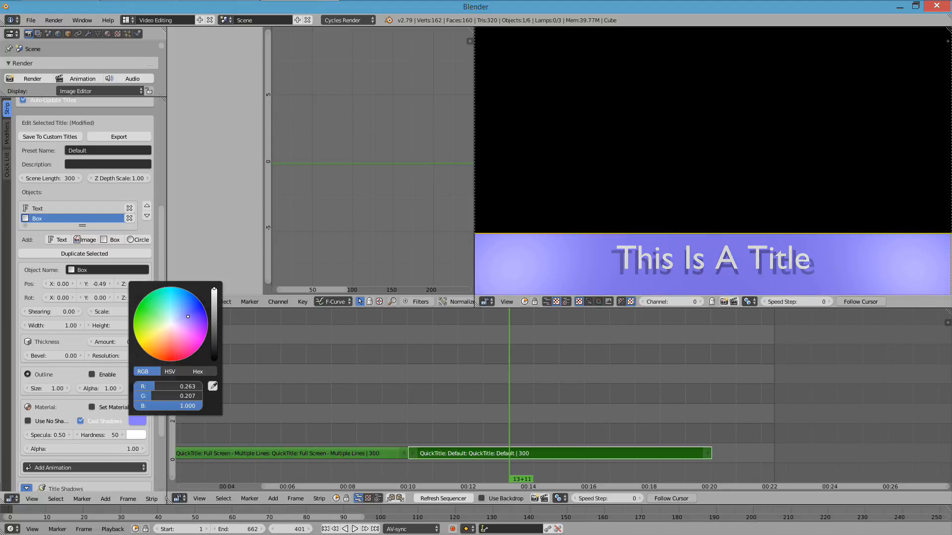
{"action": "left_click_drag", "start_coordinate": [47, 436], "coordinate": [28, 435]}
{"action": "left_click", "coordinate": [99, 435]}
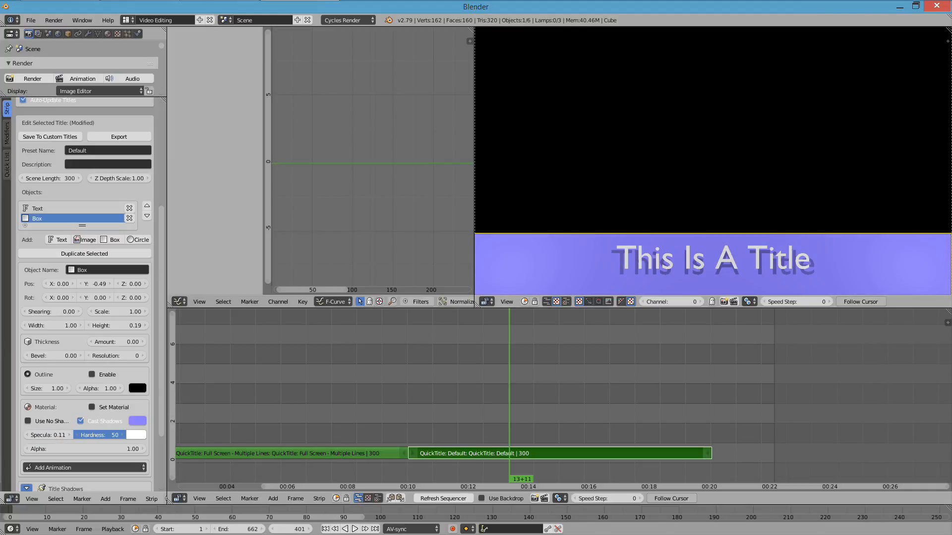
{"action": "left_click_drag", "start_coordinate": [99, 435], "coordinate": [83, 435]}
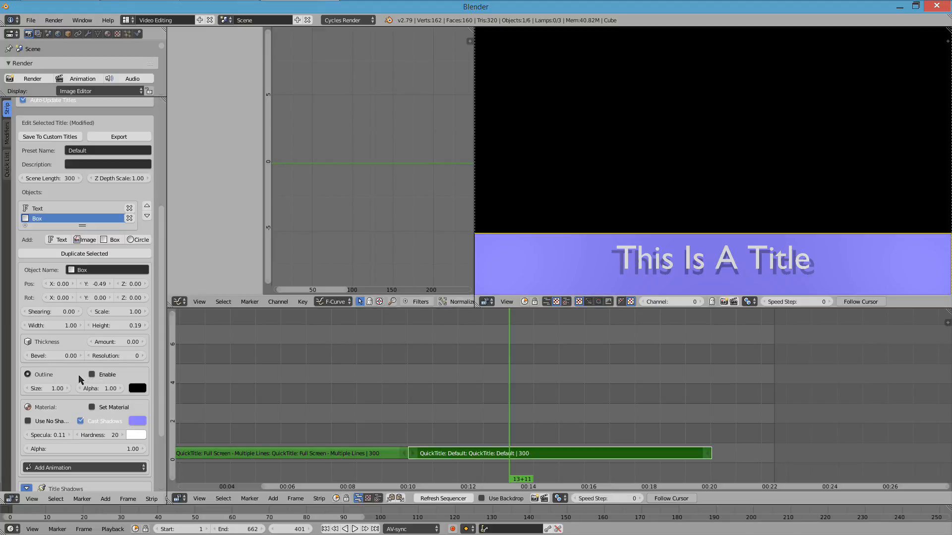
- Enable an outline of size 0.34 on the "This Is A Title" text object
{"action": "left_click", "coordinate": [621, 257]}
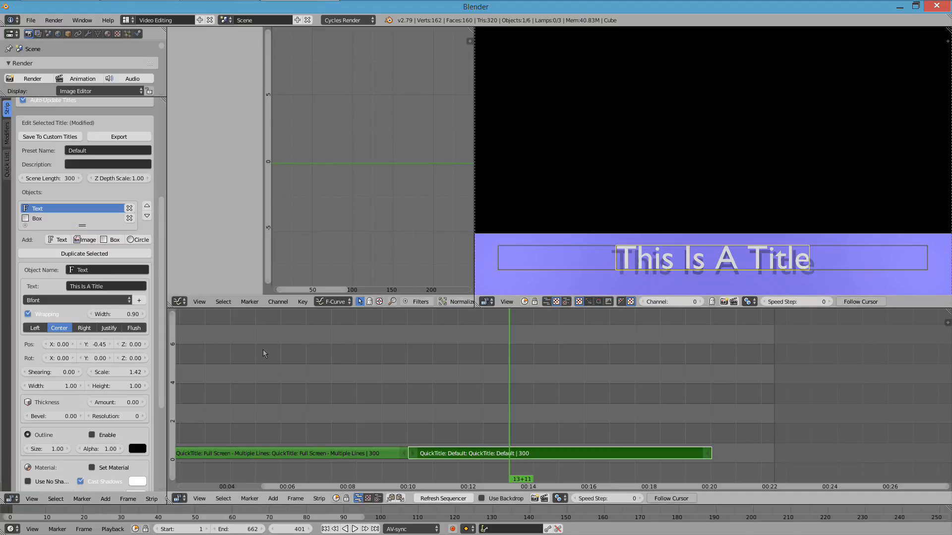
{"action": "scroll", "coordinate": [138, 472], "scroll_direction": "down", "scroll_amount": 5}
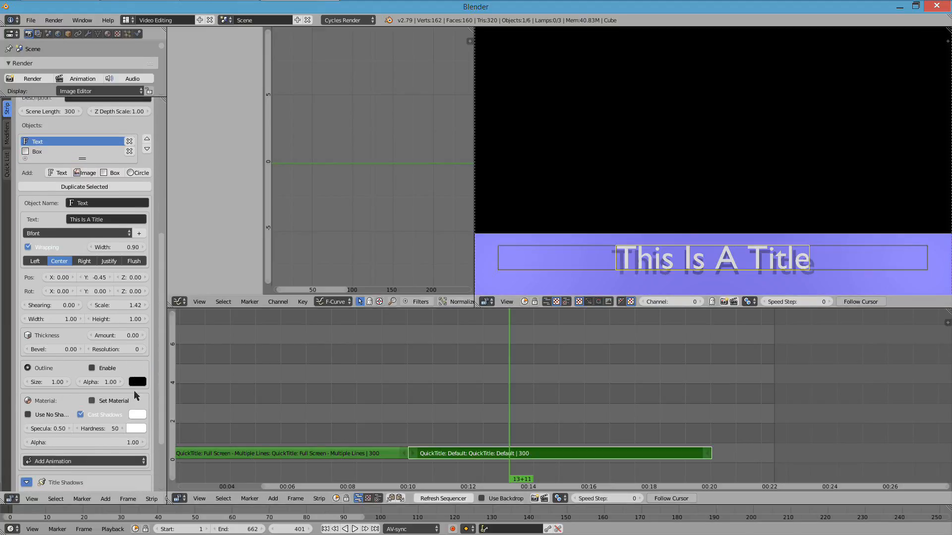
{"action": "left_click", "coordinate": [92, 364]}
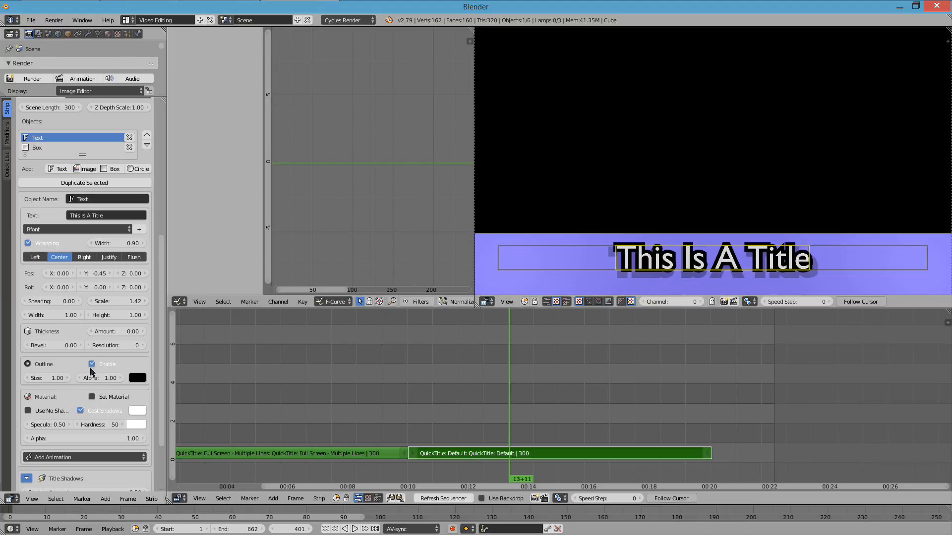
{"action": "left_click_drag", "start_coordinate": [48, 378], "coordinate": [38, 378]}
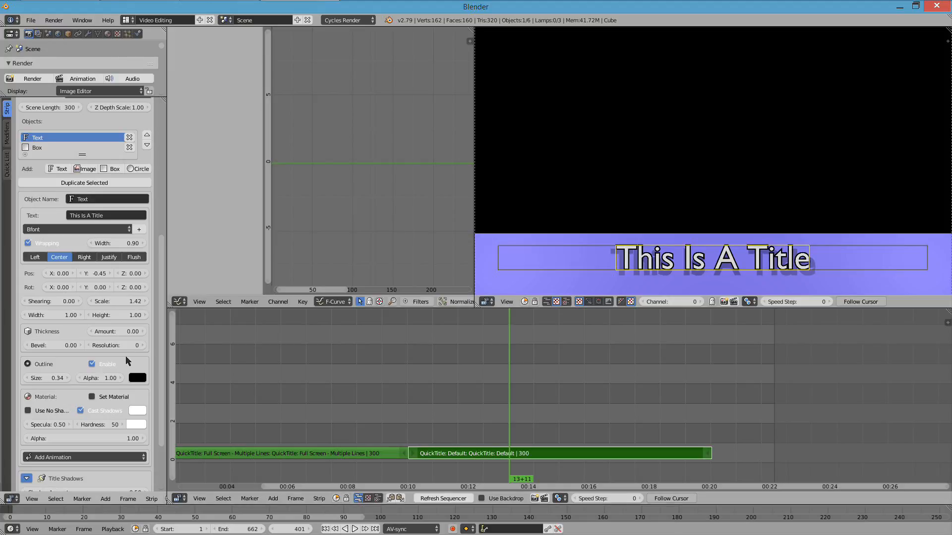
- Reduce the shadow amount and shadow distance in the title's shadow settings
{"action": "scroll", "coordinate": [147, 399], "scroll_direction": "down", "scroll_amount": 4}
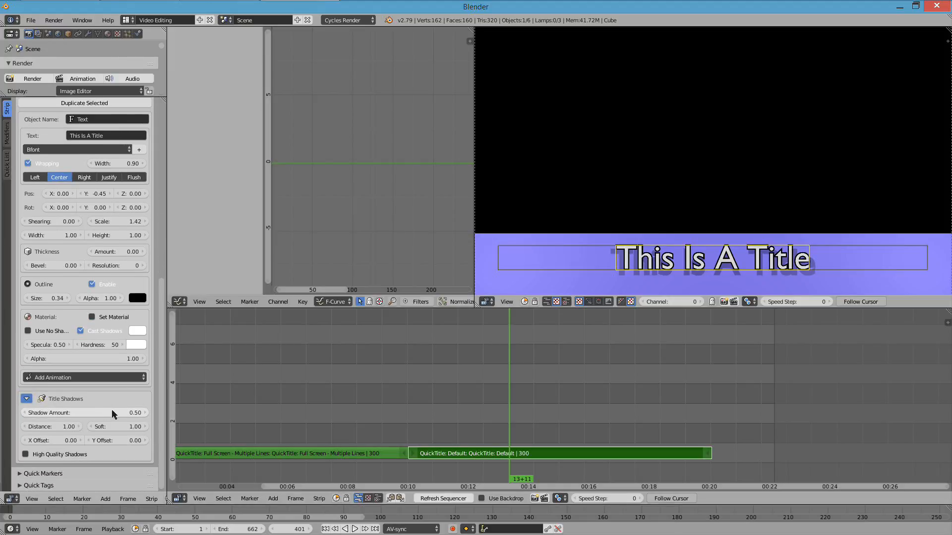
{"action": "mouse_move", "coordinate": [40, 413]}
{"action": "left_mouse_down"}
{"action": "mouse_move", "coordinate": [60, 413]}
{"action": "mouse_move", "coordinate": [38, 413]}
{"action": "mouse_move", "coordinate": [50, 427]}
{"action": "left_mouse_up"}
{"action": "scroll", "coordinate": [72, 208], "scroll_direction": "up", "scroll_amount": 6}
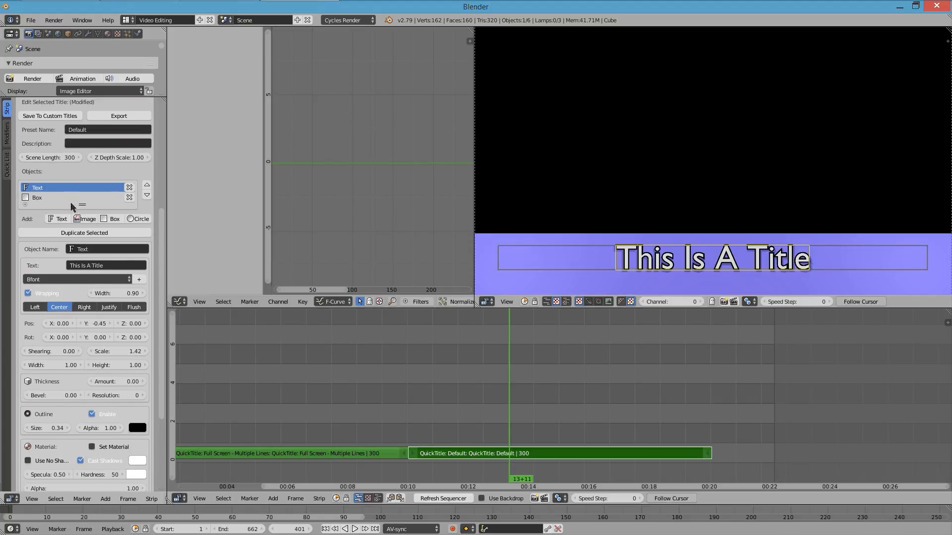
- Left-align the "This Is A Title" text and raise it to Y position -0.42
{"action": "left_click", "coordinate": [35, 308]}
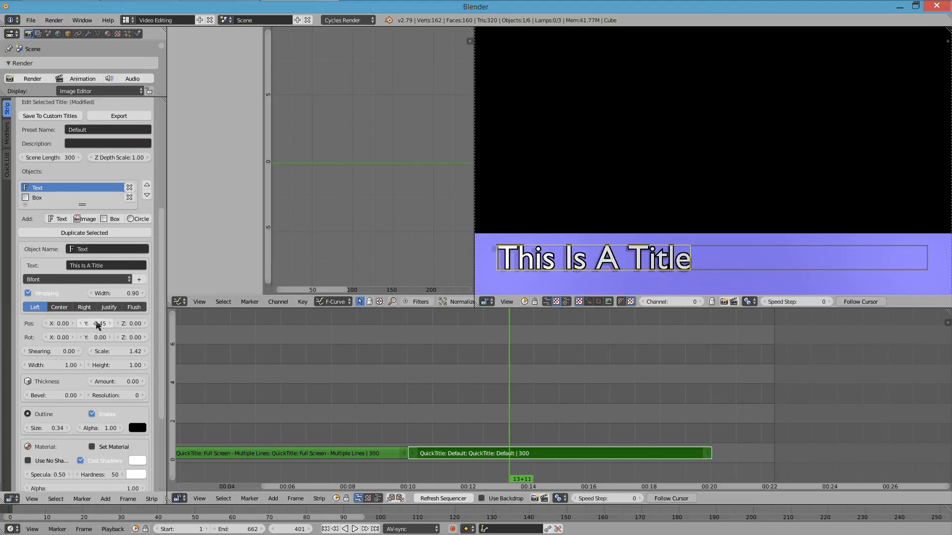
{"action": "left_click_drag", "start_coordinate": [96, 324], "coordinate": [101, 324]}
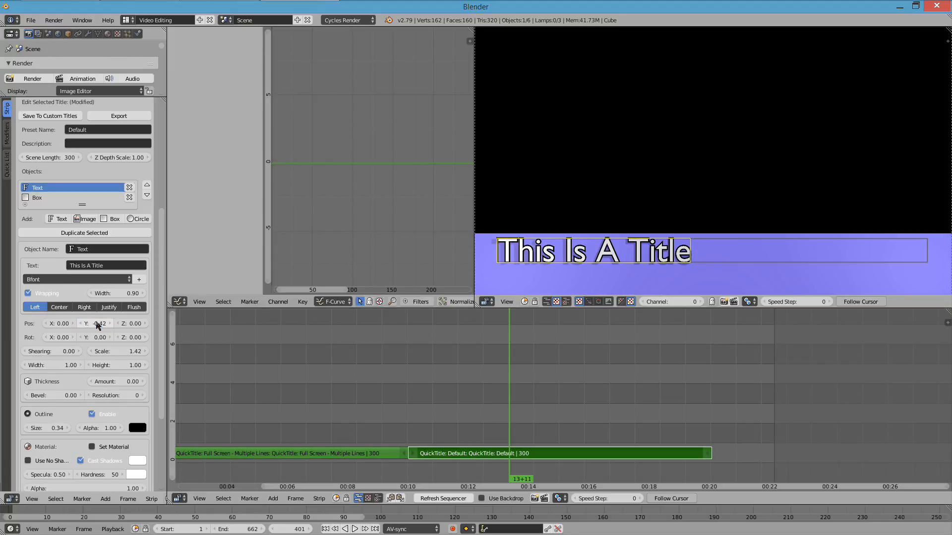
- Add a light blue circle with scale 0.19 at X 0.78, Y -0.33, overlapping the band's right end
{"action": "left_click", "coordinate": [141, 219]}
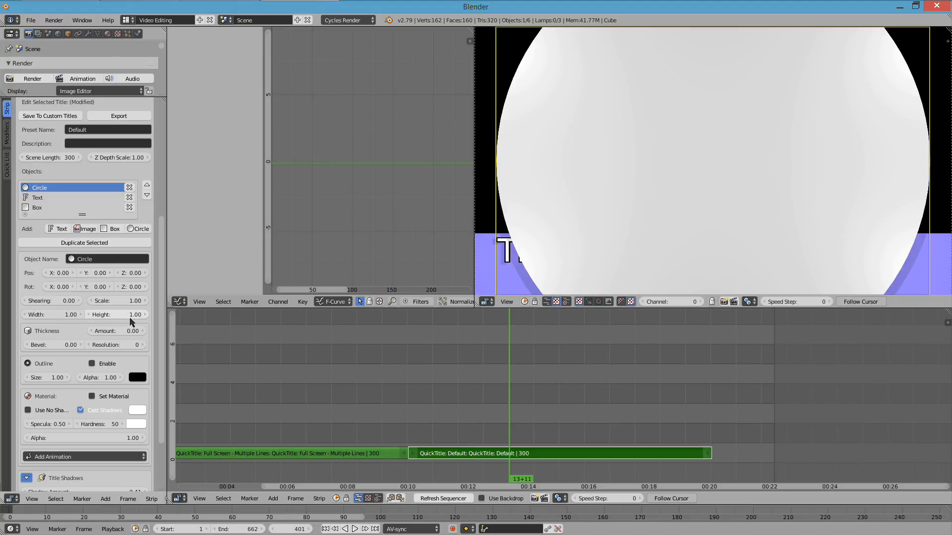
{"action": "left_click_drag", "start_coordinate": [121, 301], "coordinate": [90, 301]}
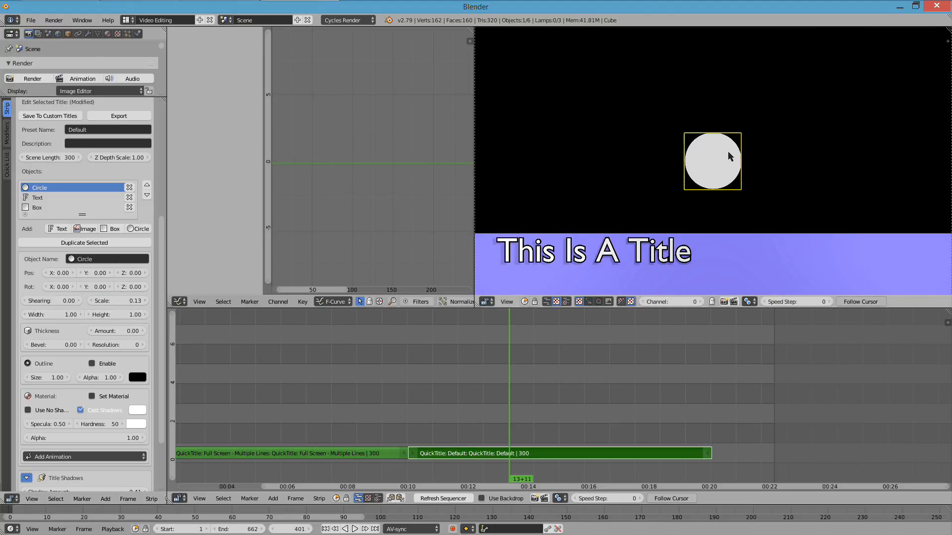
{"action": "key", "text": "g"}
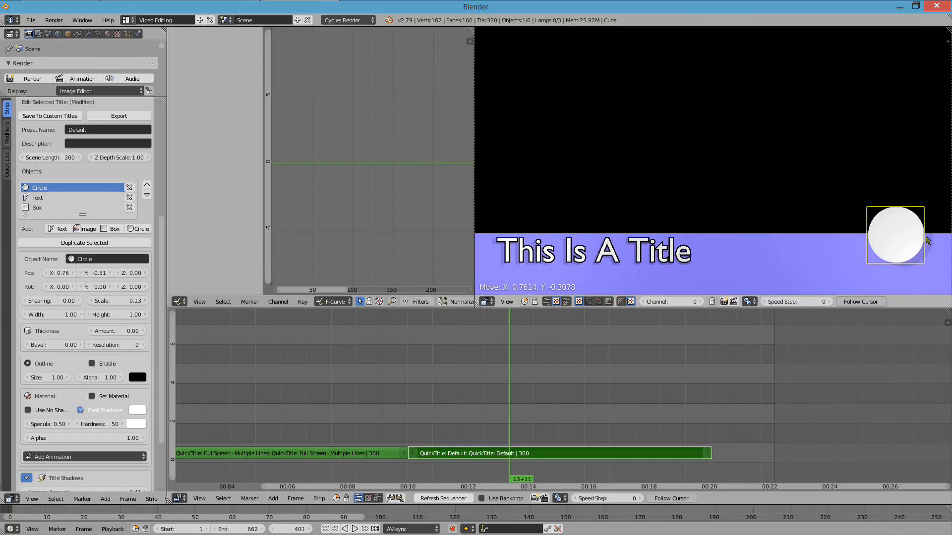
{"action": "key", "text": "s"}
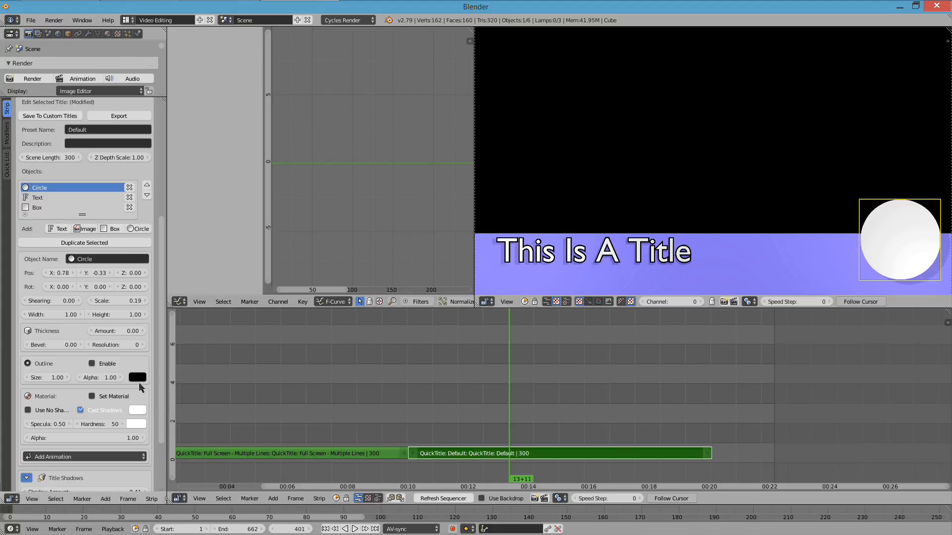
{"action": "left_click", "coordinate": [141, 409]}
{"action": "left_click", "coordinate": [184, 305]}
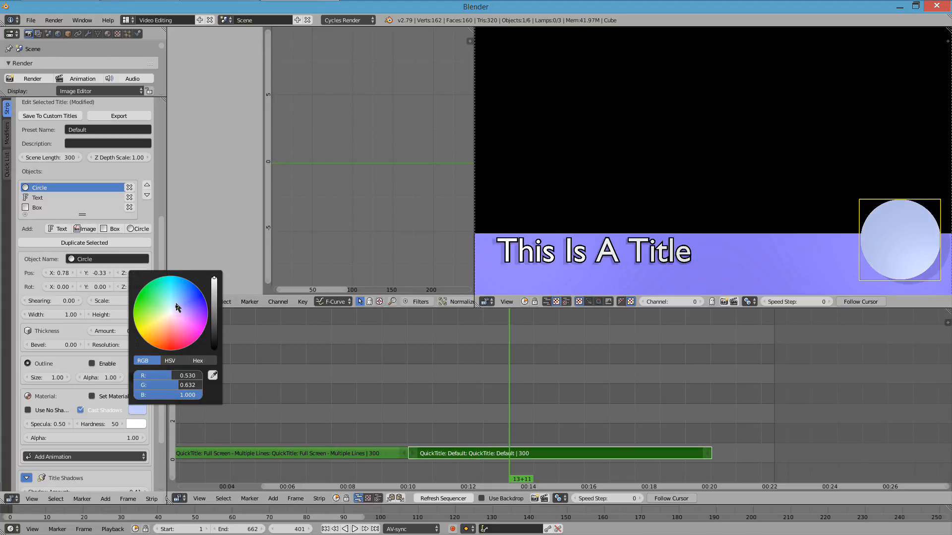
- Duplicate the circle, place the copy at X 0.61, Y -0.41, and move the original to X 0.72, Y -0.37
{"action": "left_click", "coordinate": [97, 243]}
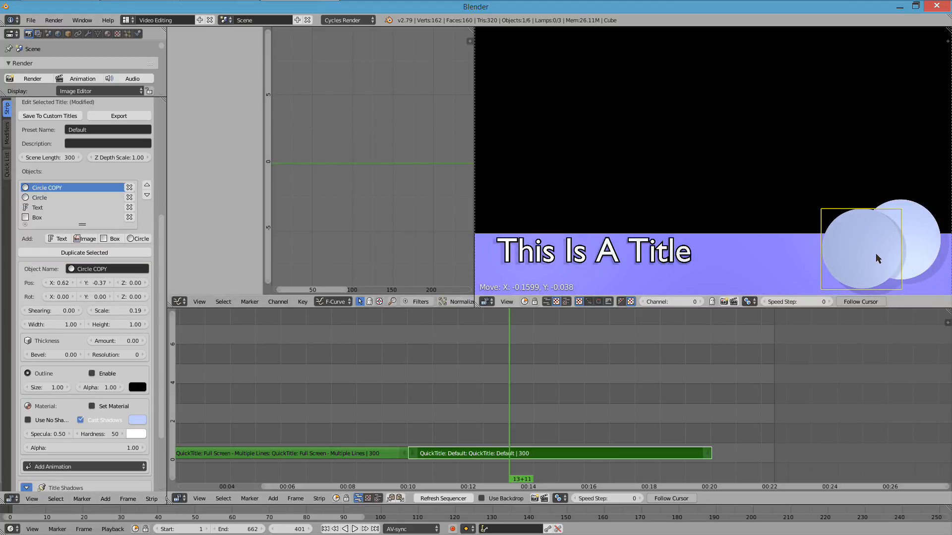
{"action": "left_click", "coordinate": [871, 260]}
{"action": "right_click", "coordinate": [914, 233]}
{"action": "key", "text": "g"}
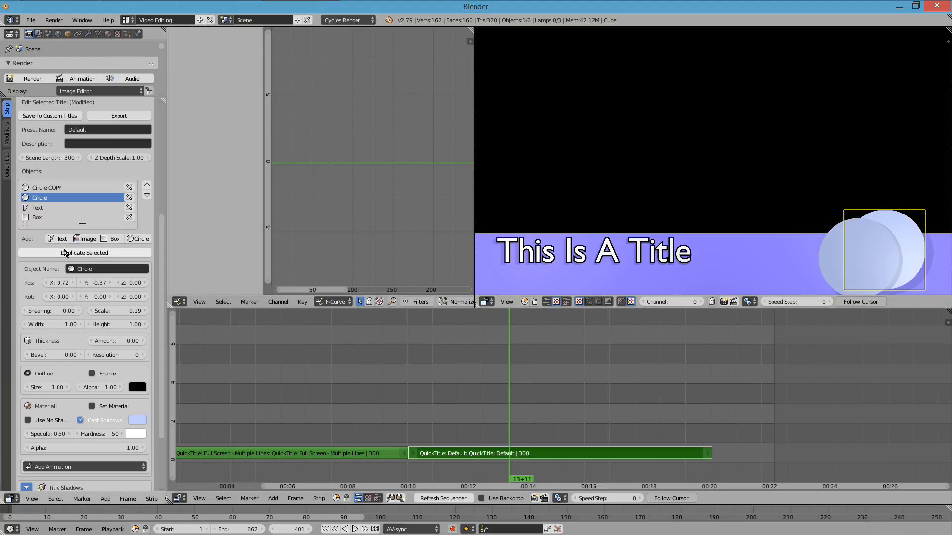
- Duplicate the original circle again and place this copy at X 0.87, Y -0.48
{"action": "left_click", "coordinate": [84, 252]}
{"action": "key", "text": "g"}
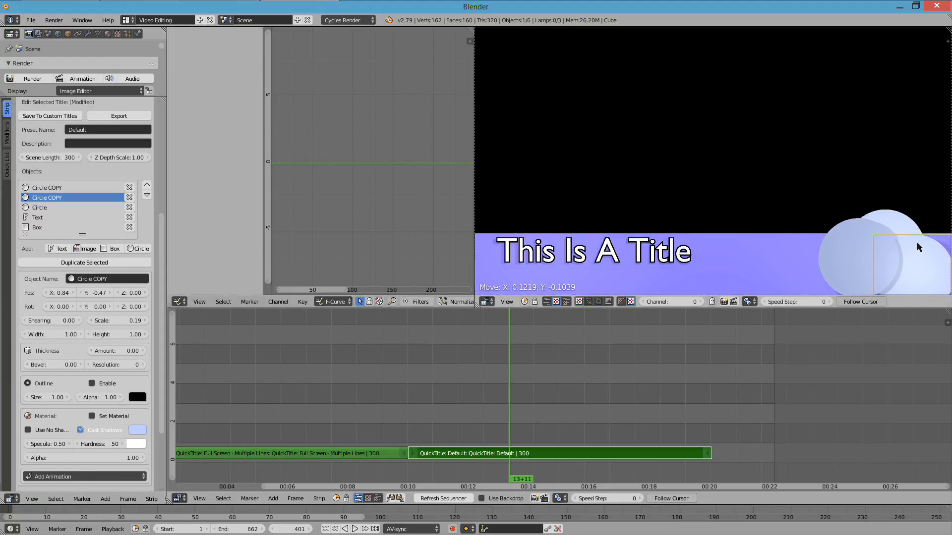
{"action": "left_click", "coordinate": [925, 243]}
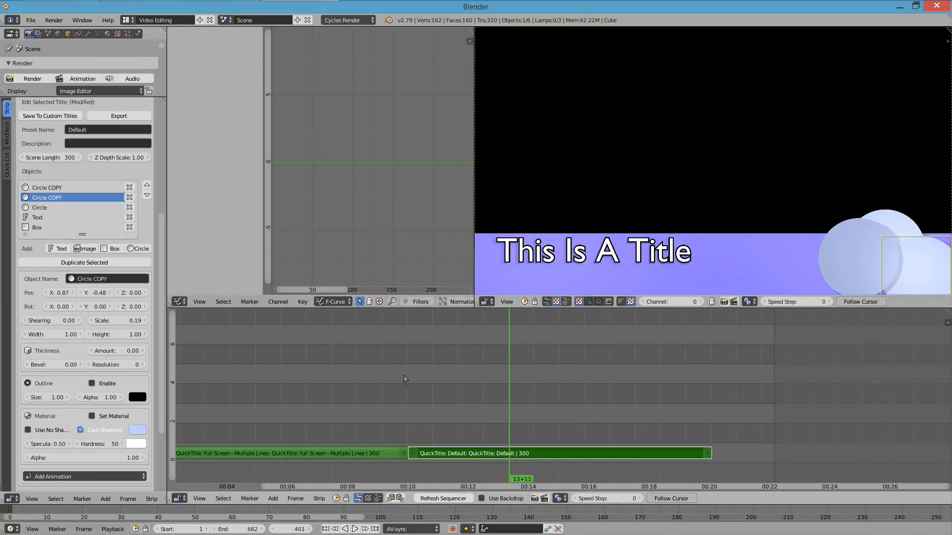
- Colour the rightmost circle copy pale green and the leftmost circle copy light red
{"action": "left_click", "coordinate": [138, 430]}
{"action": "left_click", "coordinate": [137, 430]}
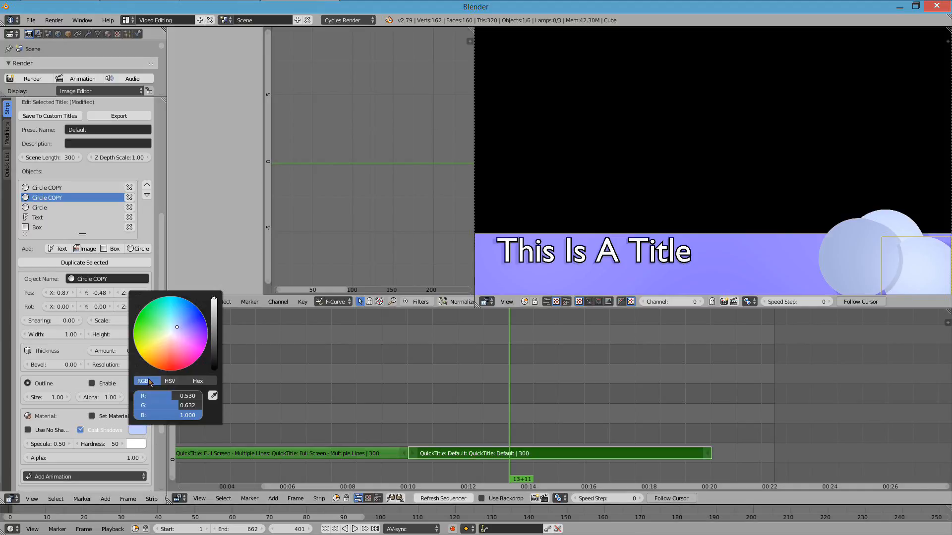
{"action": "left_click_drag", "start_coordinate": [177, 328], "coordinate": [172, 321]}
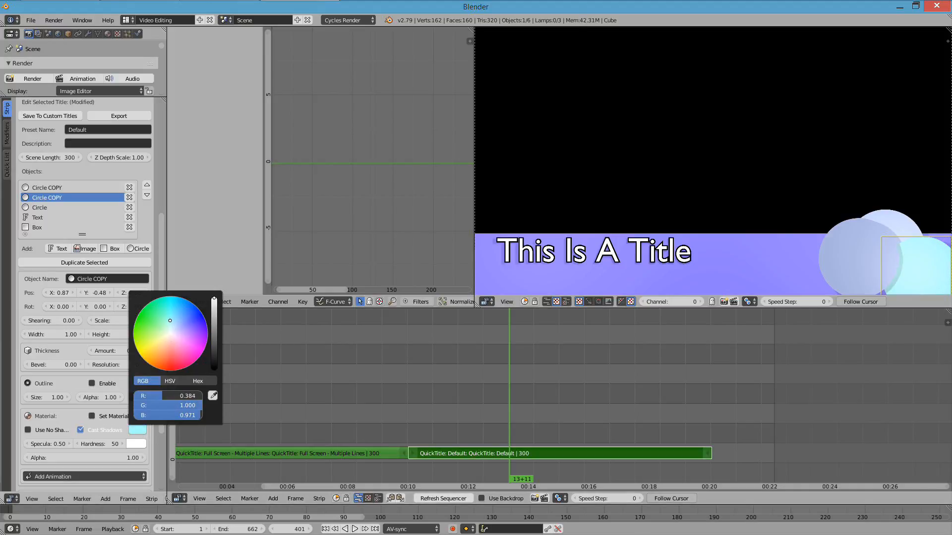
{"action": "left_click", "coordinate": [833, 265]}
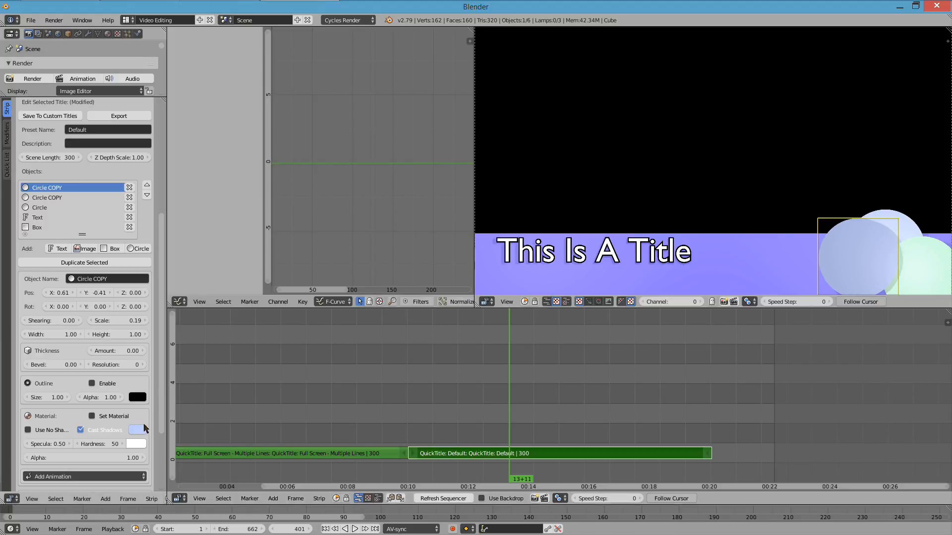
{"action": "left_click", "coordinate": [133, 430]}
{"action": "left_click_drag", "start_coordinate": [204, 343], "coordinate": [172, 345]}
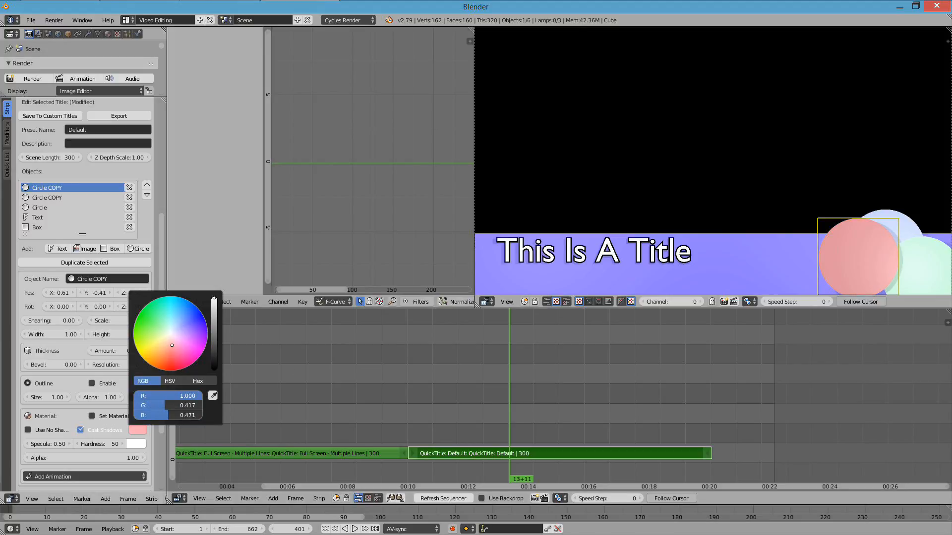
- Add a second text object reading "Yay!" and place it over the circles at X 0.71, Y -0.43
{"action": "left_click", "coordinate": [58, 249]}
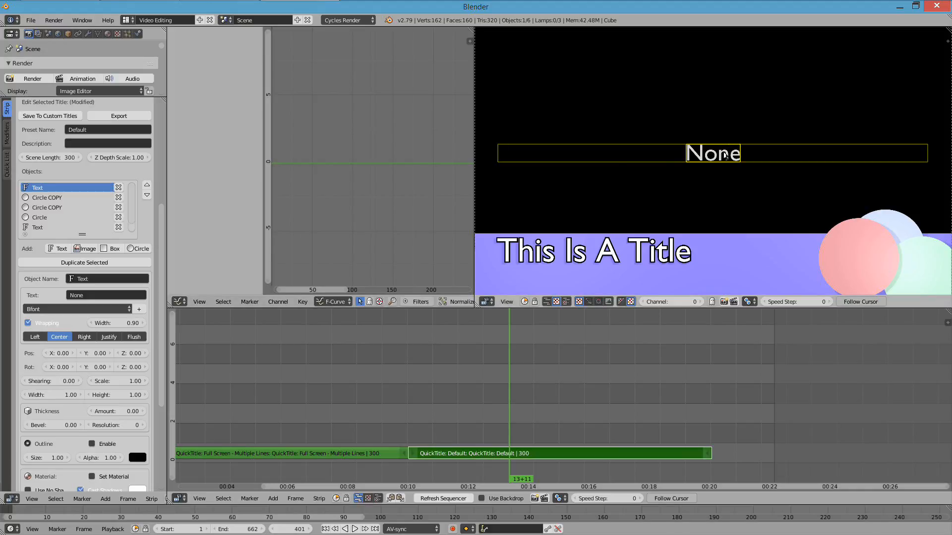
{"action": "left_click_drag", "start_coordinate": [725, 155], "coordinate": [714, 284]}
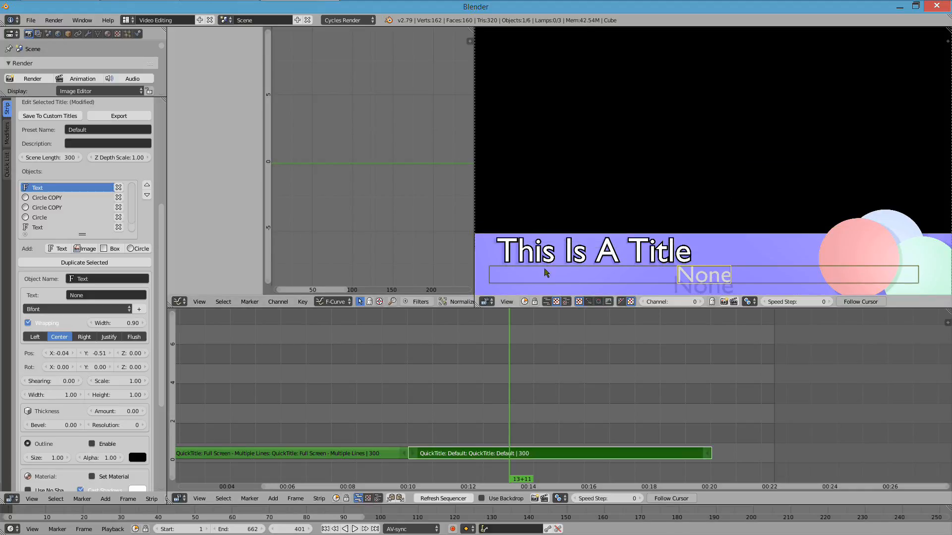
{"action": "left_click", "coordinate": [109, 298]}
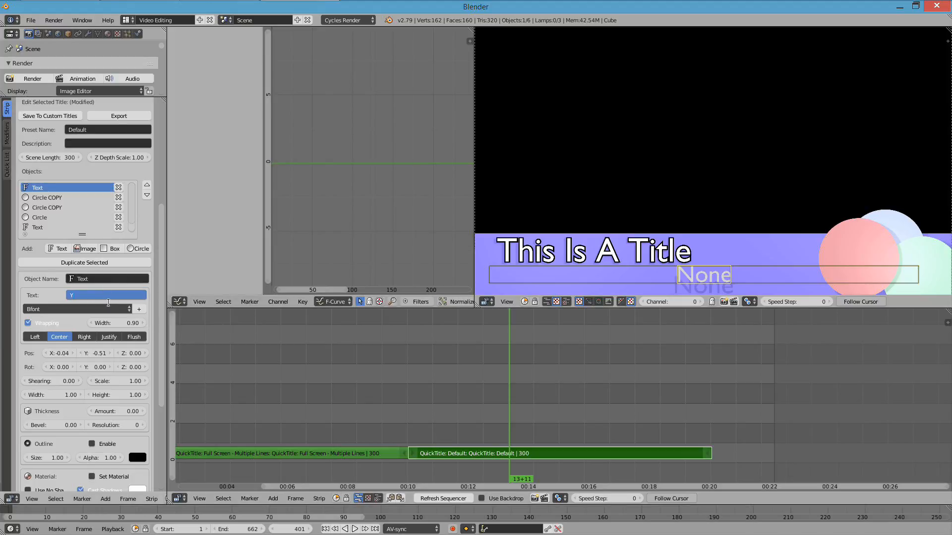
{"action": "type", "text": "Yay!"}
{"action": "key", "text": "Return"}
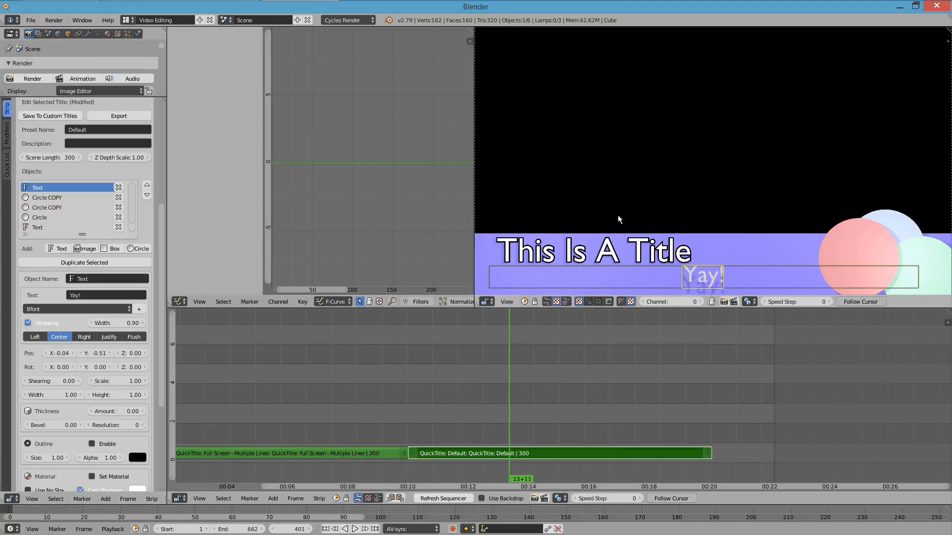
{"action": "left_click_drag", "start_coordinate": [699, 273], "coordinate": [886, 253]}
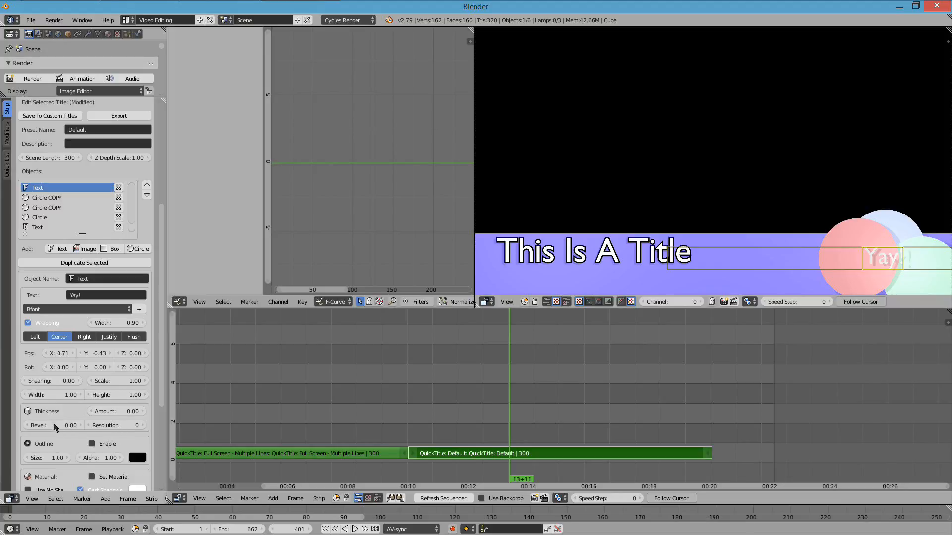
- Give the "Yay!" text a thickness of 0.09 and a bevel of 0.06
{"action": "mouse_move", "coordinate": [116, 413]}
{"action": "left_mouse_down"}
{"action": "mouse_move", "coordinate": [134, 413]}
{"action": "mouse_move", "coordinate": [121, 414]}
{"action": "left_mouse_up"}
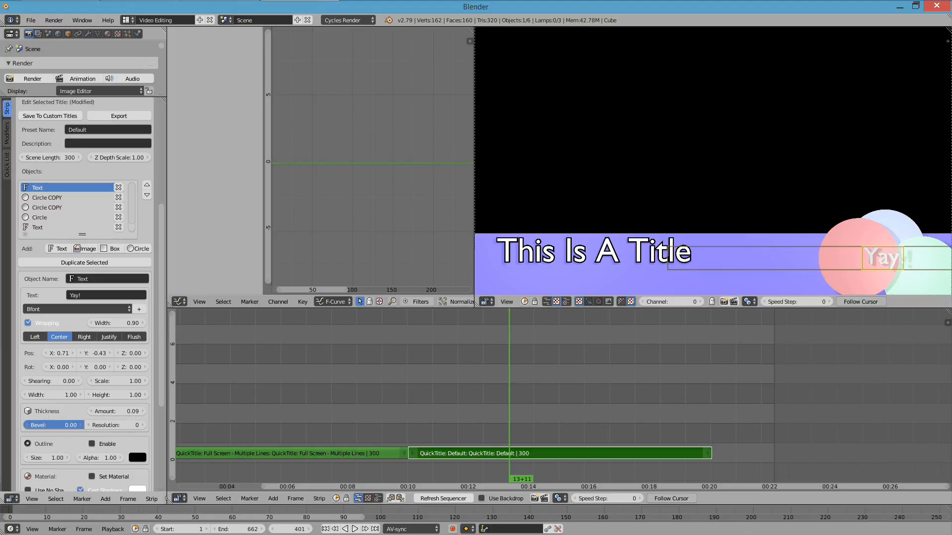
{"action": "left_click_drag", "start_coordinate": [66, 426], "coordinate": [66, 429]}
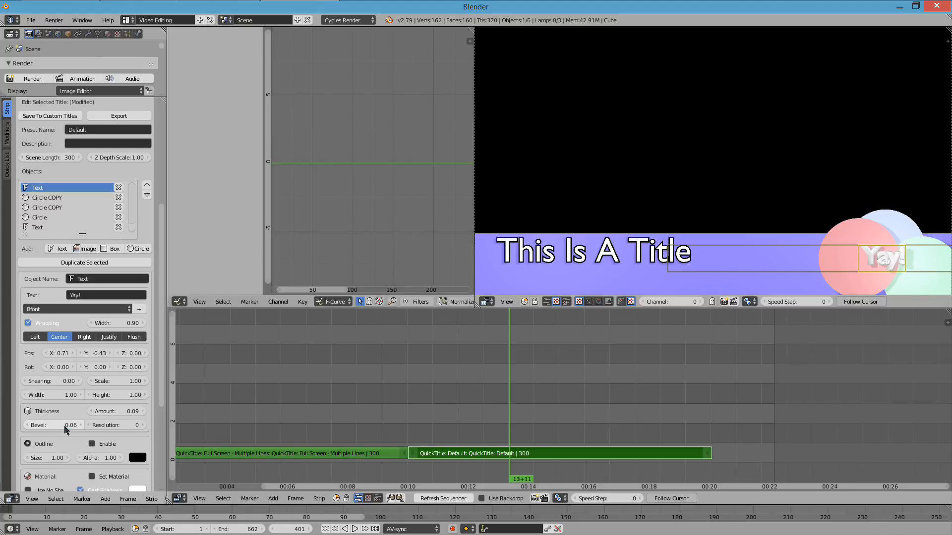
- Darken the "Yay!" text's material to grey and set its specular to 1.00 and hardness to 98
{"action": "scroll", "coordinate": [67, 458], "scroll_direction": "down", "scroll_amount": 3}
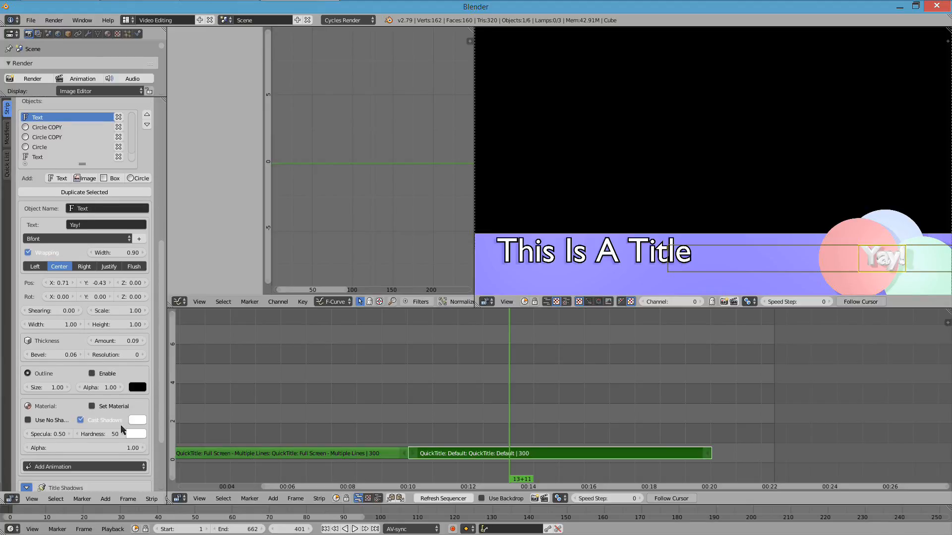
{"action": "left_click", "coordinate": [140, 423]}
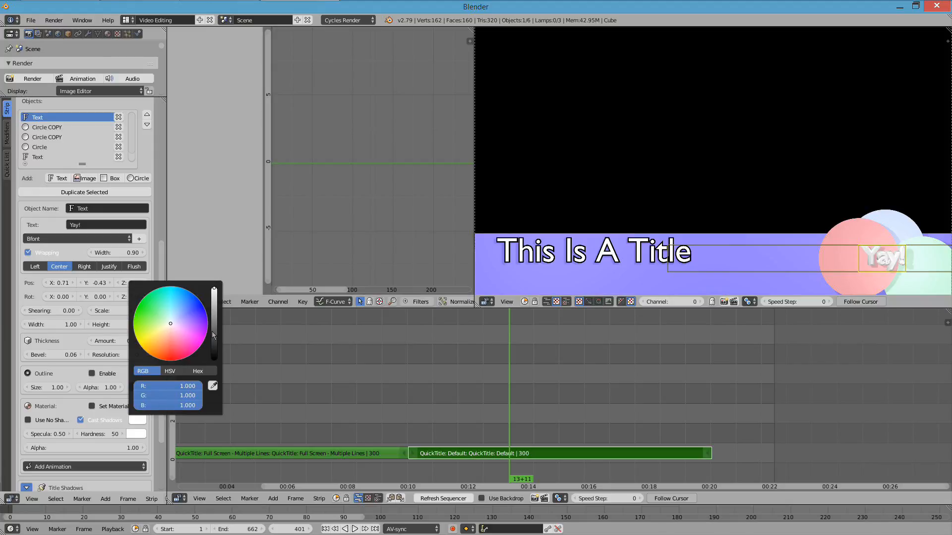
{"action": "left_click", "coordinate": [213, 333]}
{"action": "left_click_drag", "start_coordinate": [213, 335], "coordinate": [213, 328]}
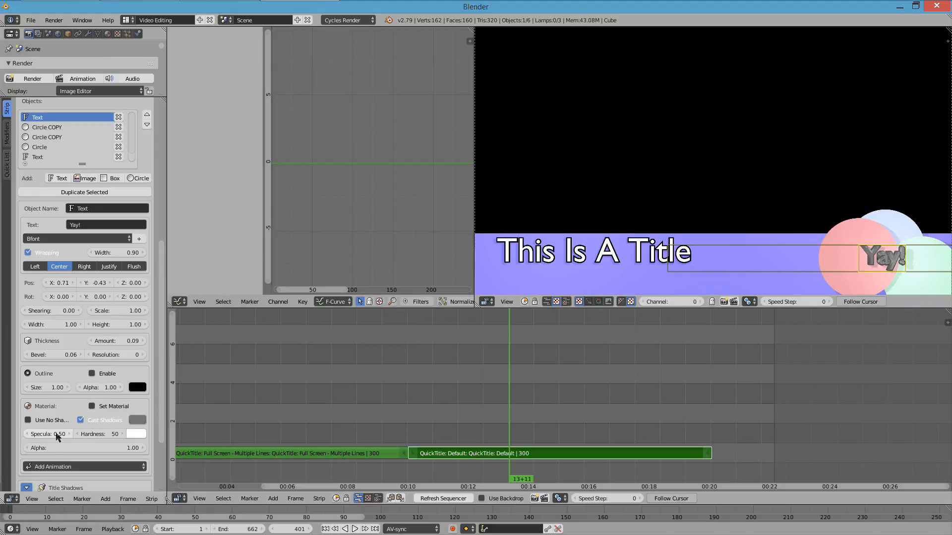
{"action": "left_click_drag", "start_coordinate": [57, 435], "coordinate": [95, 435]}
{"action": "left_click", "coordinate": [97, 435]}
- Lower the "Yay!" text's bevel to 0.03 and play back the title in the sequencer
{"action": "left_click", "coordinate": [30, 355]}
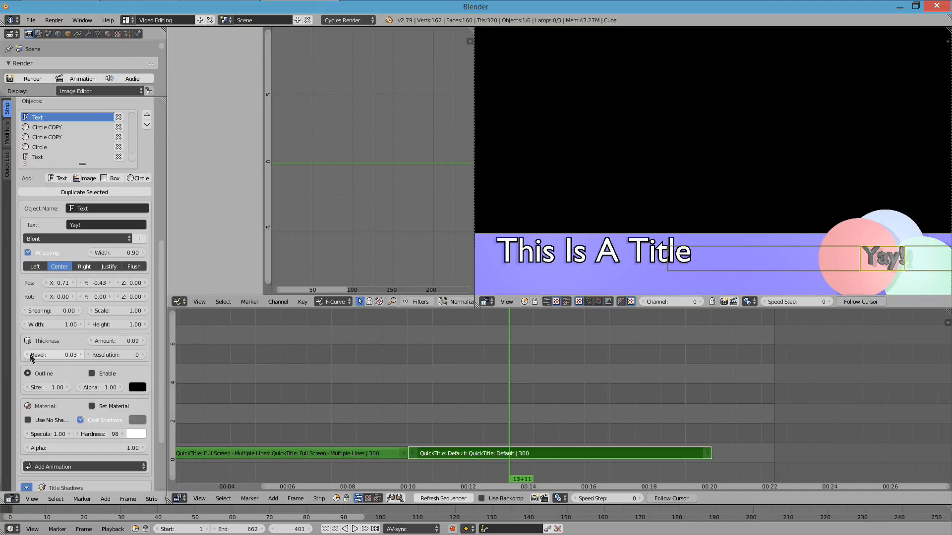
{"action": "key", "text": "alt+a"}
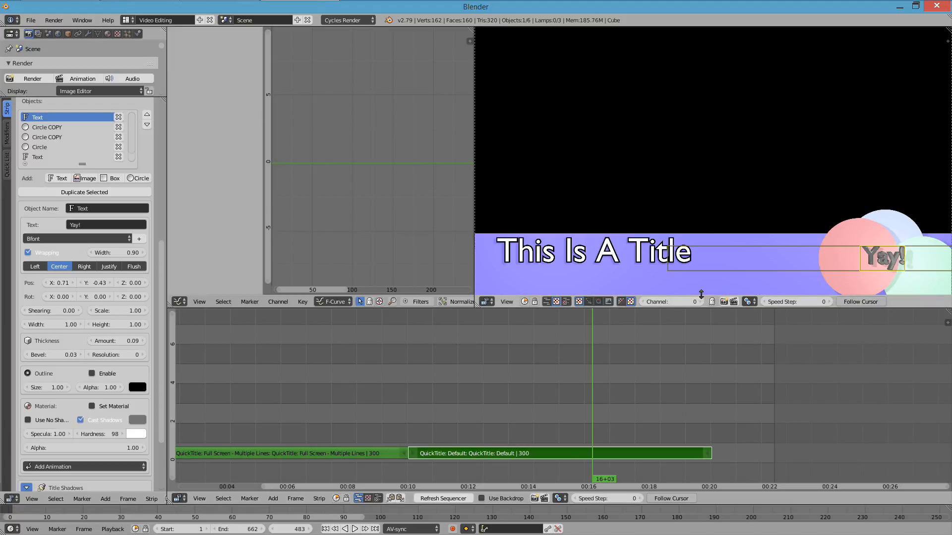
- Add a Y Slide Up And Down animation to the purple band and play back the title from its start
{"action": "left_click", "coordinate": [577, 228]}
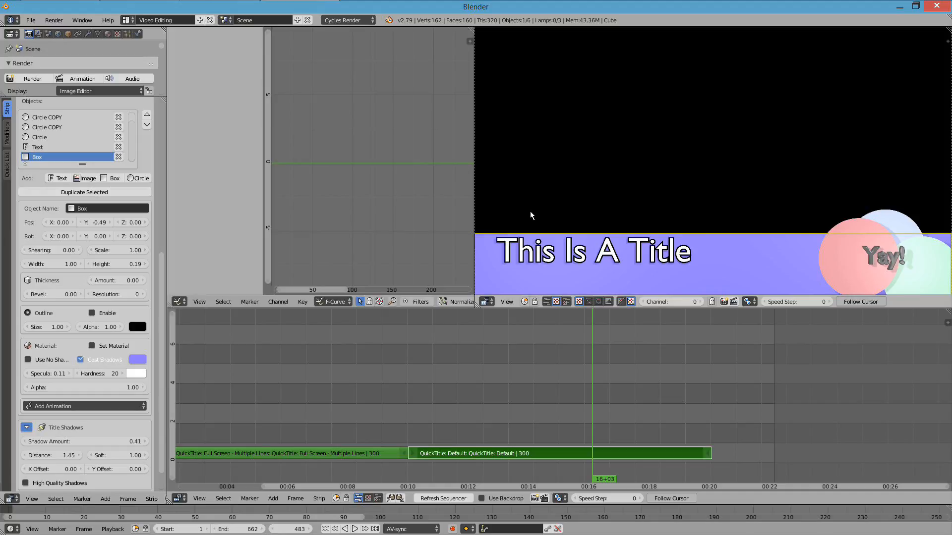
{"action": "scroll", "coordinate": [102, 389], "scroll_direction": "down", "scroll_amount": 2}
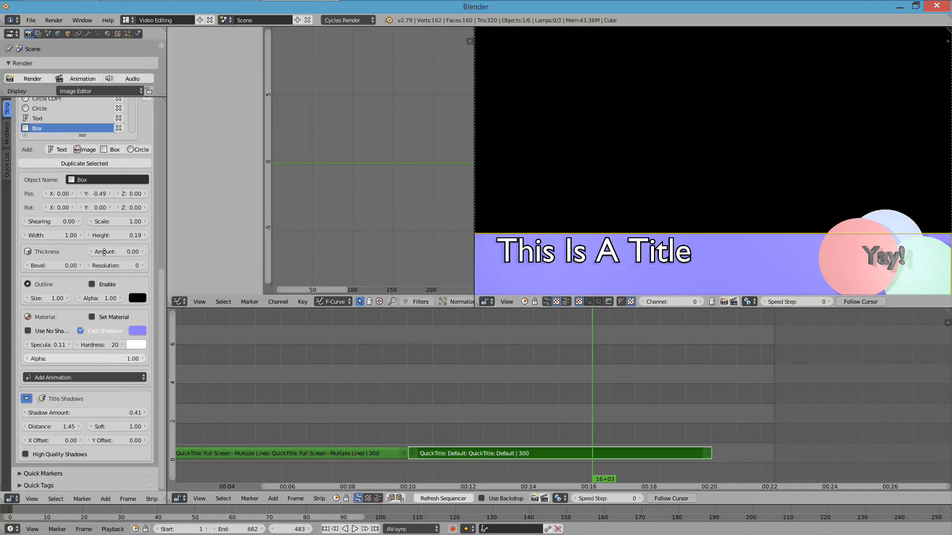
{"action": "left_click", "coordinate": [105, 378]}
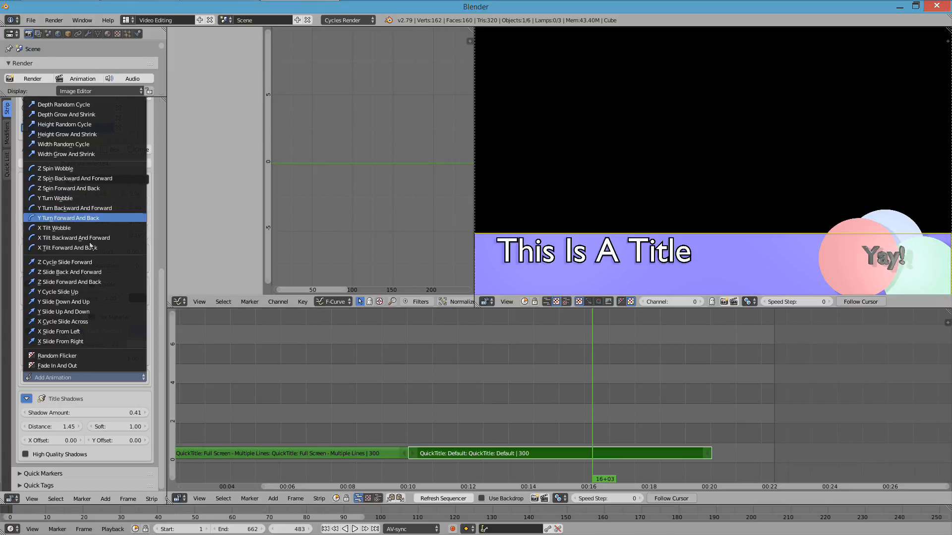
{"action": "left_click", "coordinate": [92, 312]}
{"action": "left_click", "coordinate": [409, 423]}
{"action": "key", "text": "alt+a"}
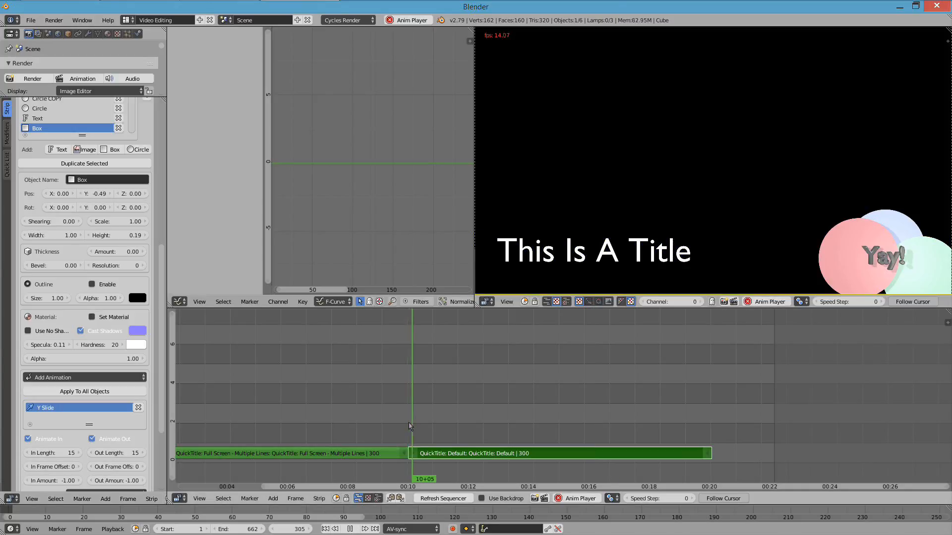
{"action": "left_click", "coordinate": [693, 400]}
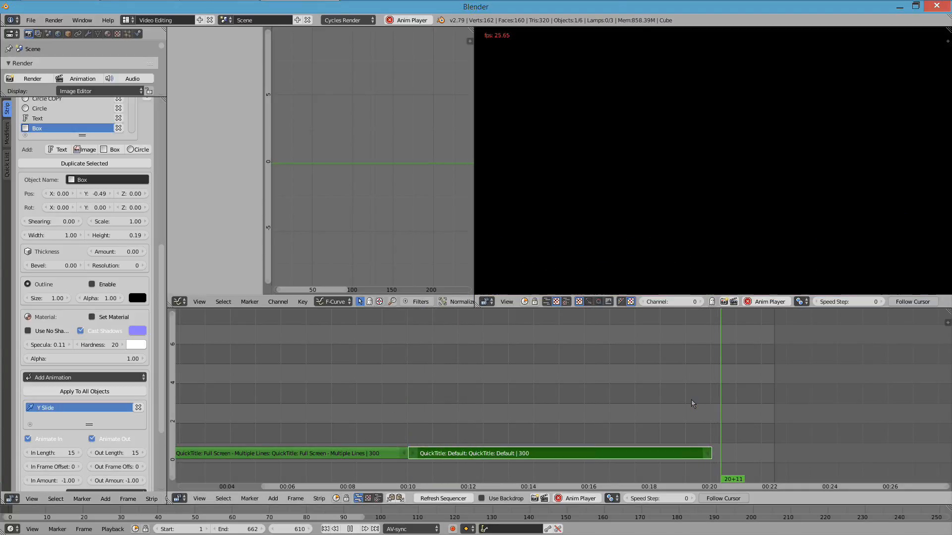
{"action": "key", "text": "Escape"}
- Apply the band's Y Slide animation to all objects in the title and play it back from the start
{"action": "left_click", "coordinate": [503, 386]}
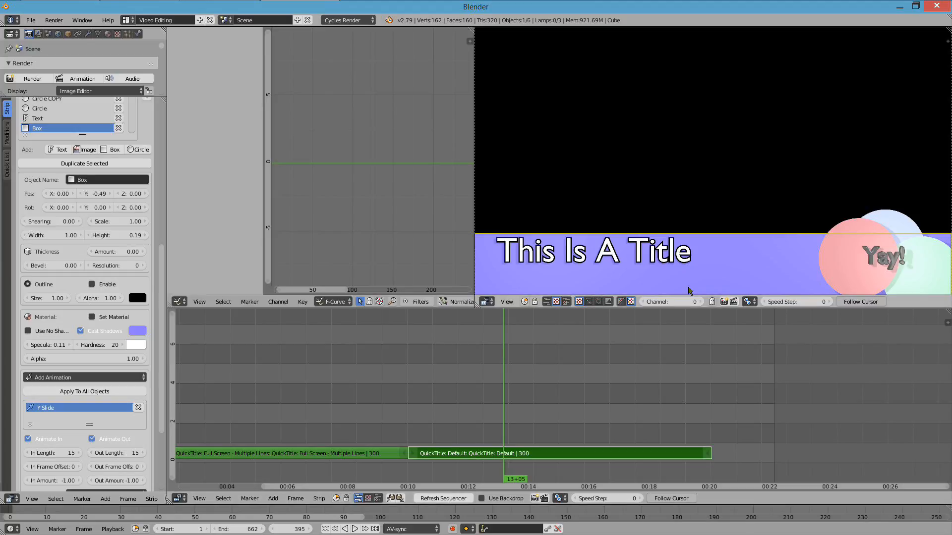
{"action": "left_click", "coordinate": [99, 392]}
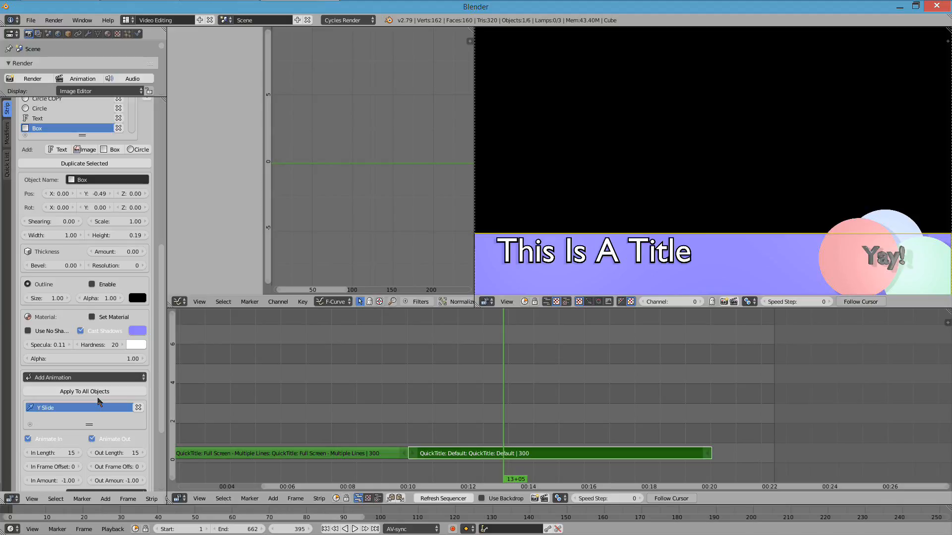
{"action": "left_click", "coordinate": [404, 410]}
{"action": "key", "text": "alt+a"}
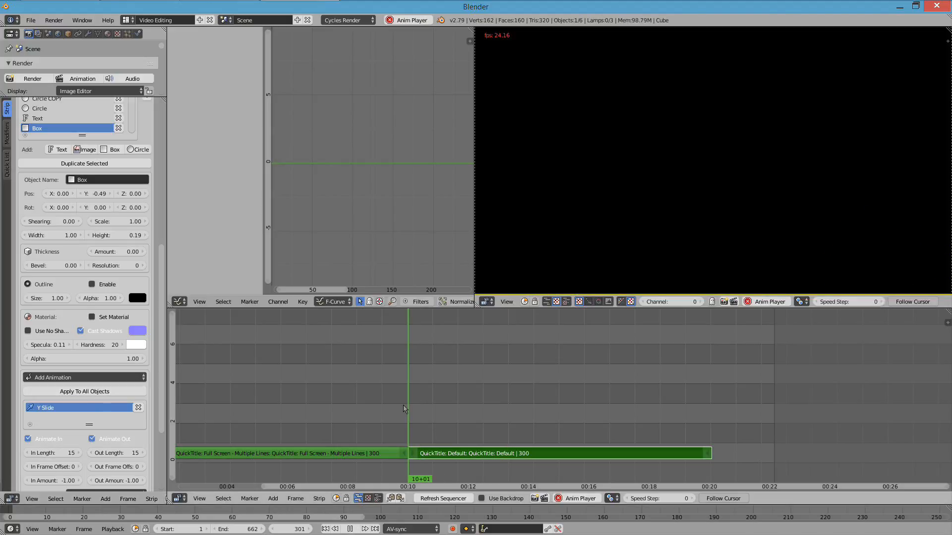
{"action": "key", "text": "Escape"}
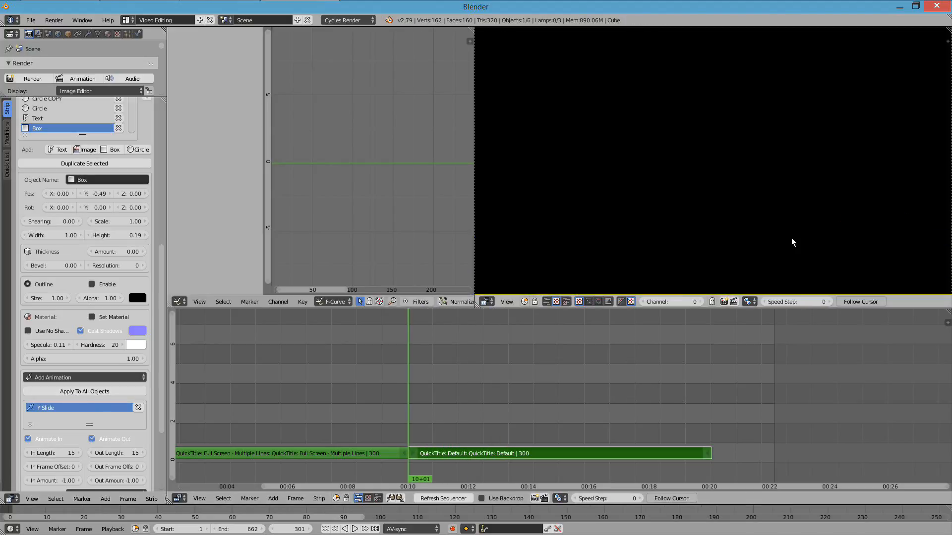
- Replace the "This Is A Title" text's Y Slide with an X Slide From Left animation and play back the title
{"action": "left_click_drag", "start_coordinate": [511, 389], "coordinate": [517, 388]}
{"action": "left_click", "coordinate": [638, 258]}
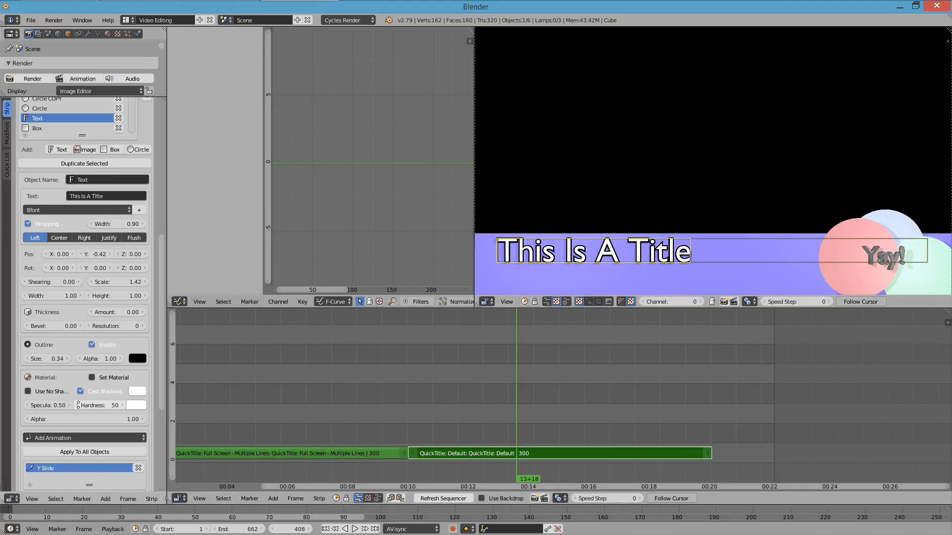
{"action": "scroll", "coordinate": [85, 347], "scroll_direction": "down", "scroll_amount": 4}
{"action": "left_click", "coordinate": [138, 392]}
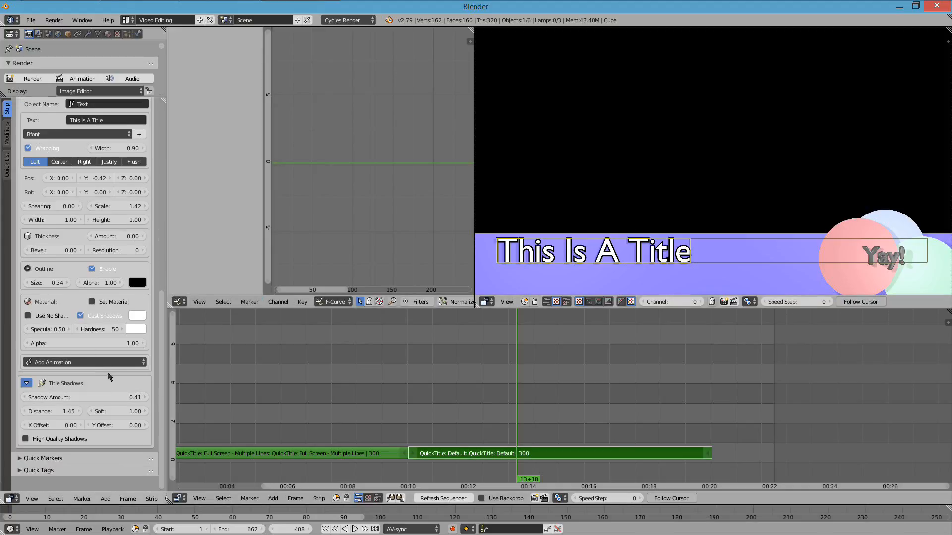
{"action": "left_click", "coordinate": [111, 363]}
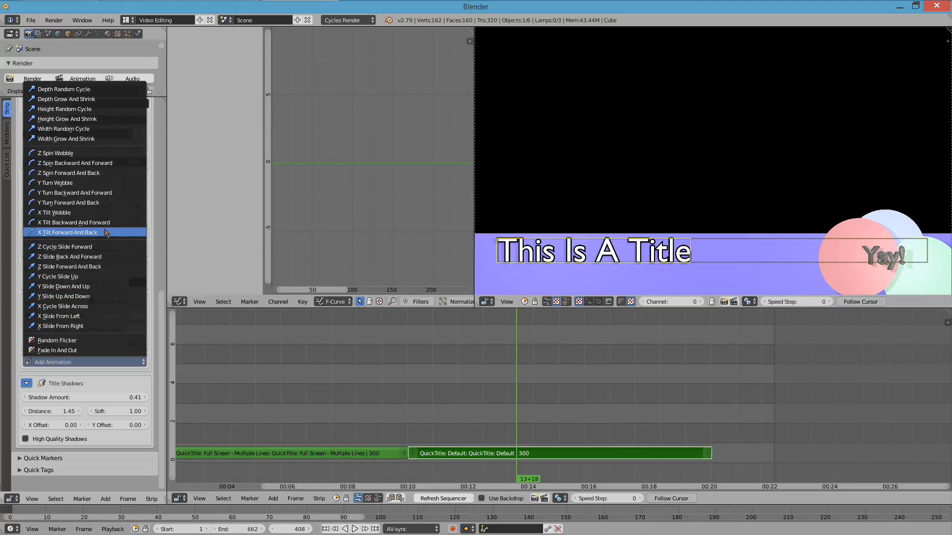
{"action": "left_click", "coordinate": [94, 317]}
{"action": "left_click", "coordinate": [409, 380]}
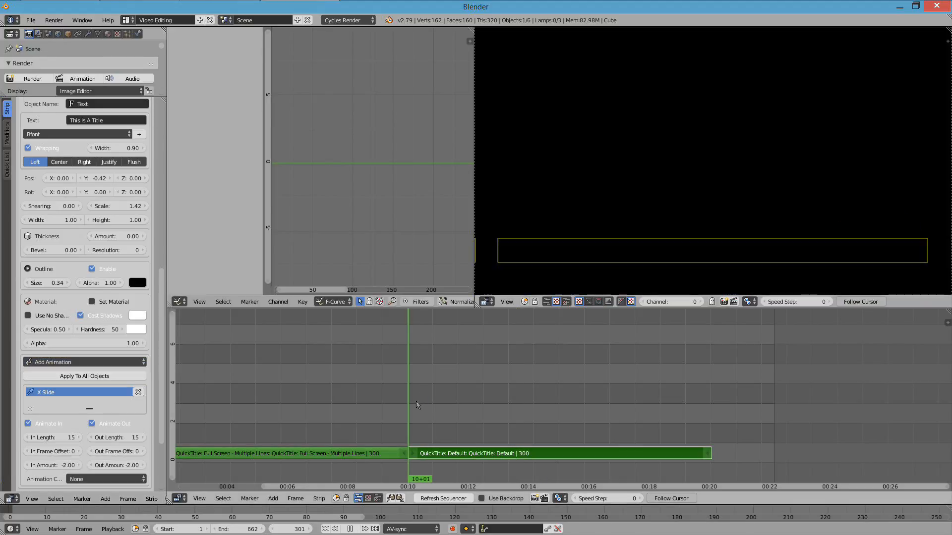
{"action": "key", "text": "alt+a"}
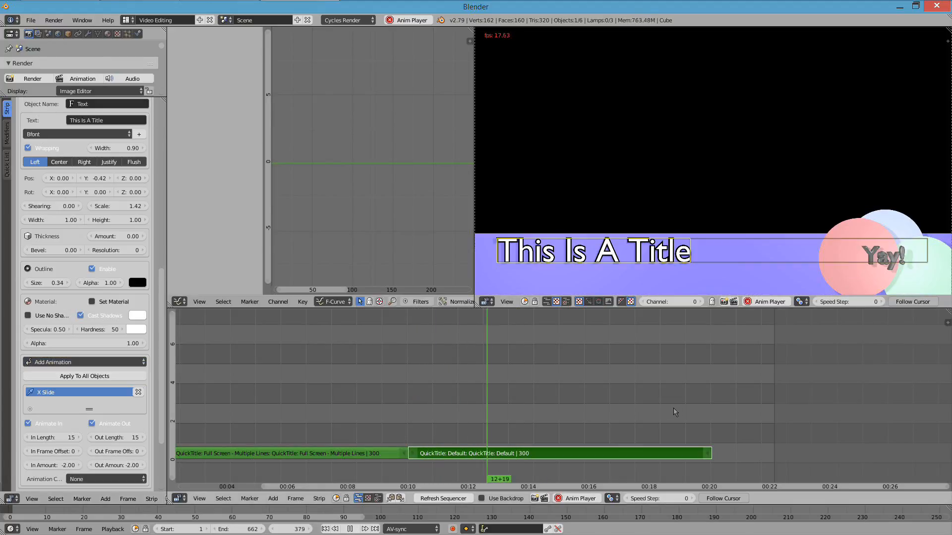
{"action": "key", "text": "alt+a"}
- Replace the "Yay!" text's Y Slide with a Y Cycle Slide Up animation and play it back
{"action": "left_click", "coordinate": [874, 258]}
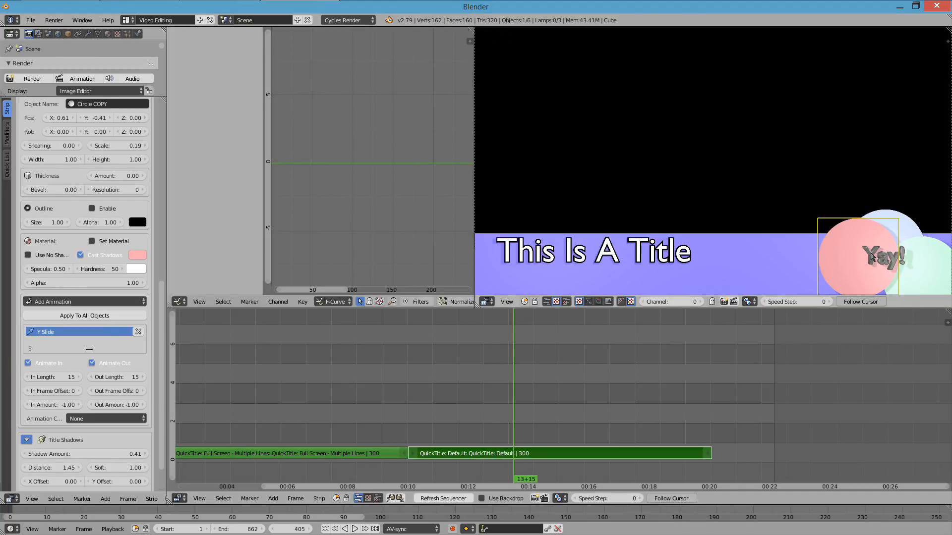
{"action": "left_click", "coordinate": [887, 259]}
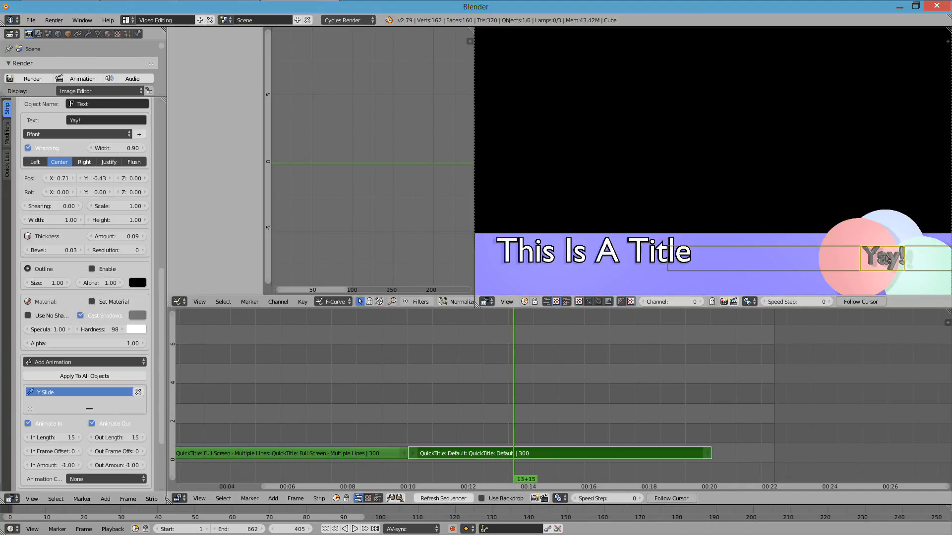
{"action": "left_click", "coordinate": [108, 361]}
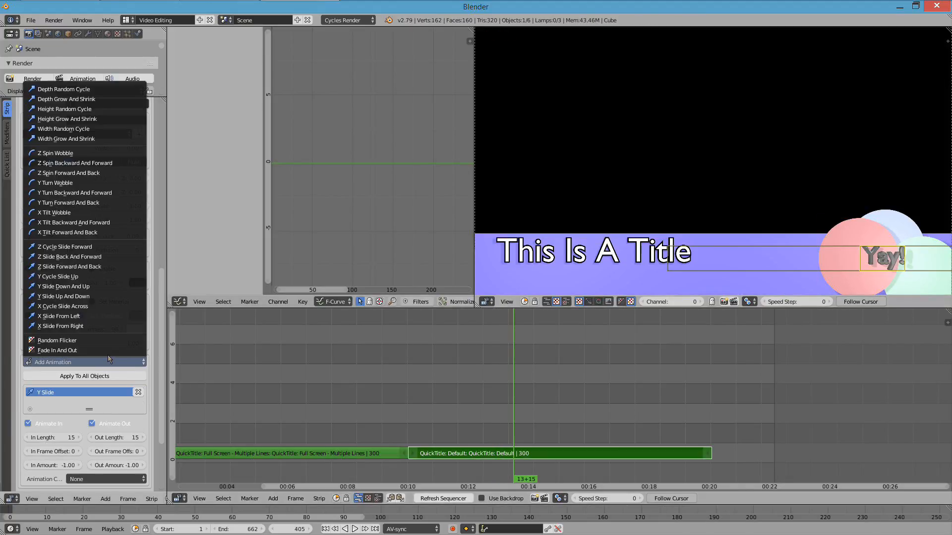
{"action": "left_click", "coordinate": [91, 279]}
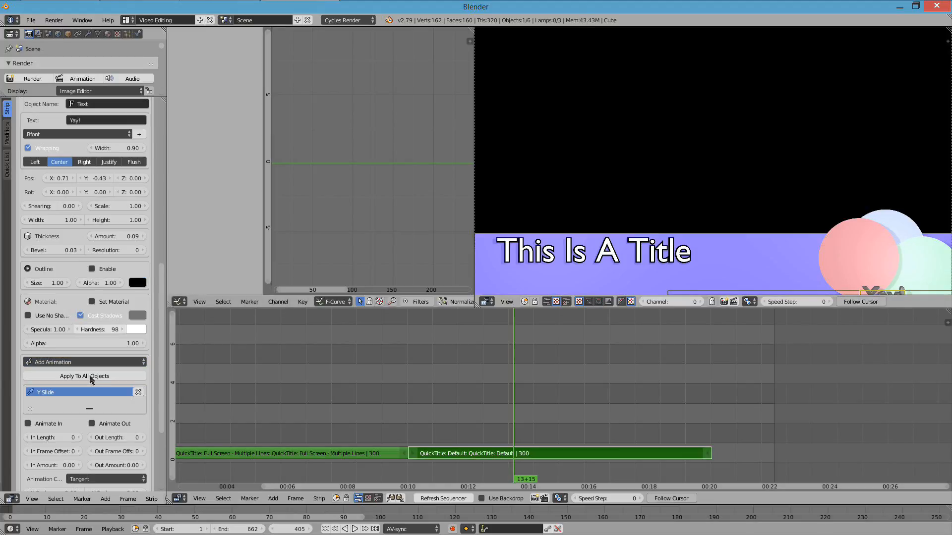
{"action": "key", "text": "alt+a"}
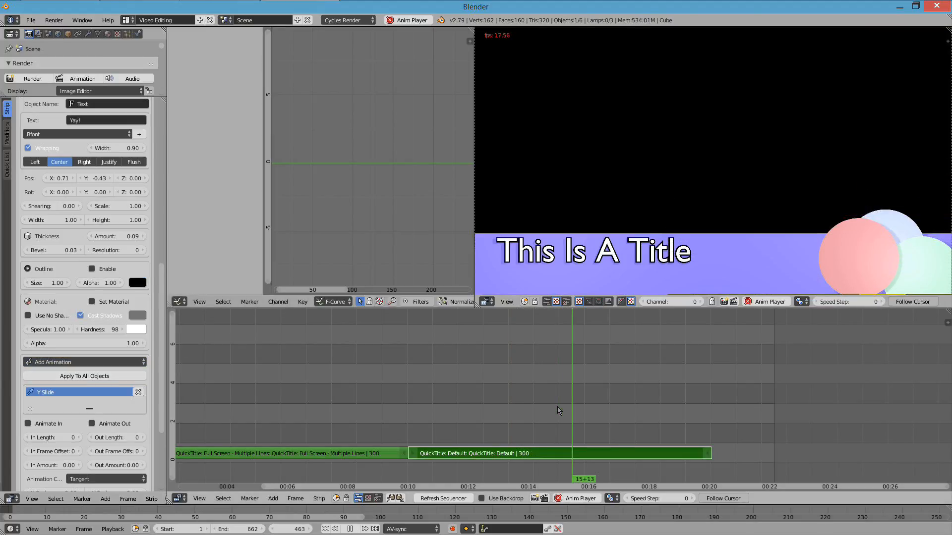
{"action": "key", "text": "Escape"}
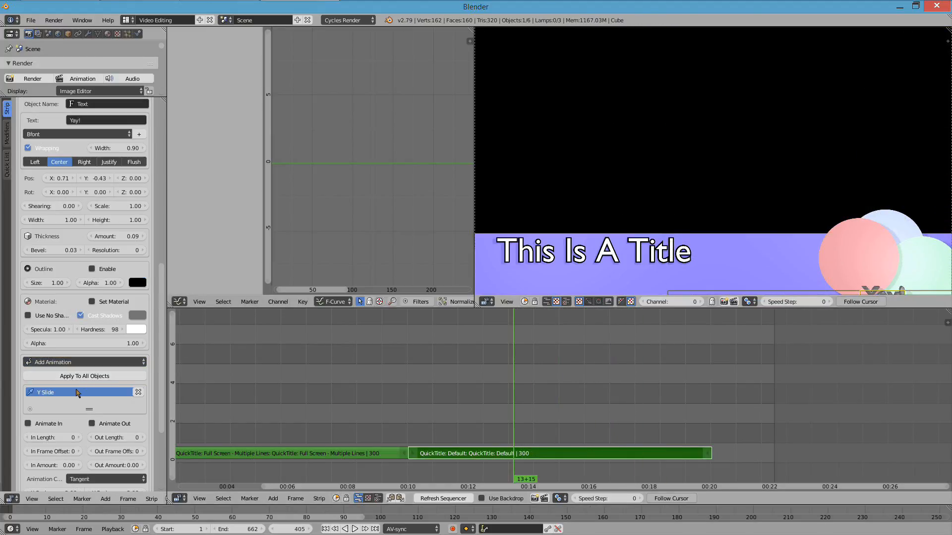
- Change the "Yay!" text's Y Slide animation cycle to Random and play back the result
{"action": "scroll", "coordinate": [113, 416], "scroll_direction": "down", "scroll_amount": 5}
{"action": "left_click", "coordinate": [100, 376]}
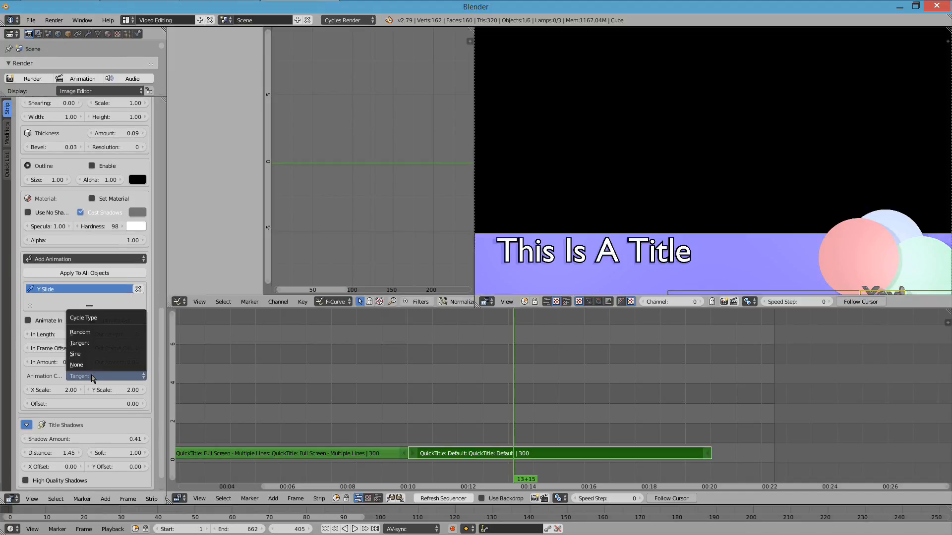
{"action": "left_click", "coordinate": [97, 331]}
{"action": "key", "text": "alt+a"}
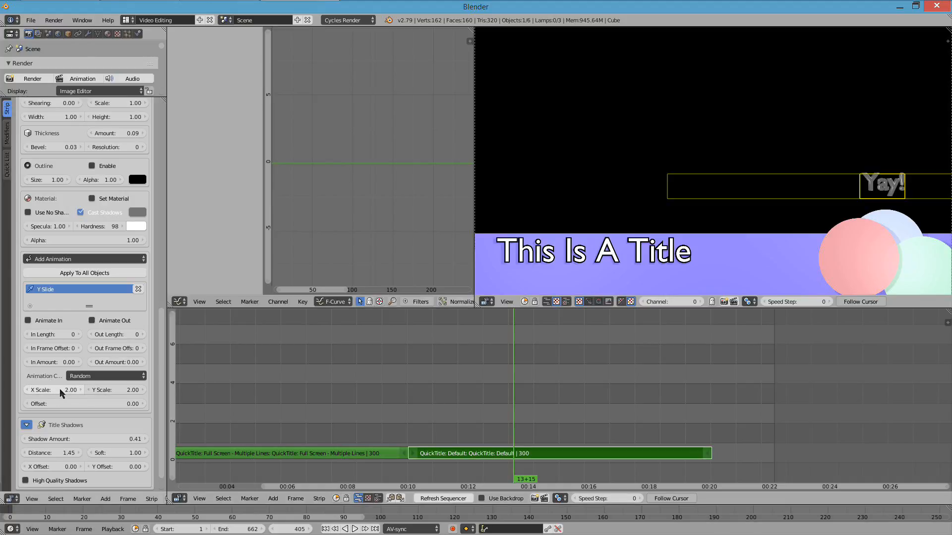
- Try an X scale of 4.13 for the "Yay!" text's random Y Slide cycle and play it back
{"action": "left_click_drag", "start_coordinate": [54, 390], "coordinate": [85, 390]}
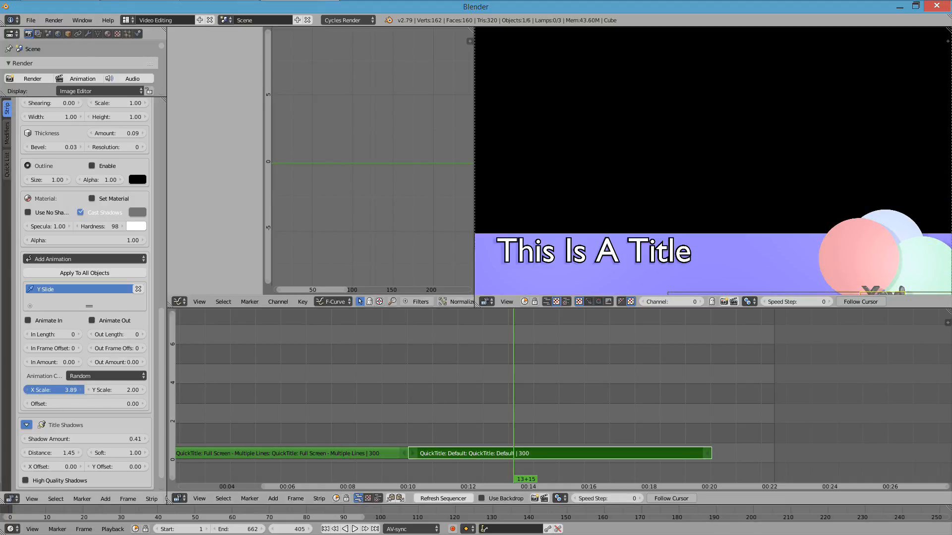
{"action": "key", "text": "alt+a"}
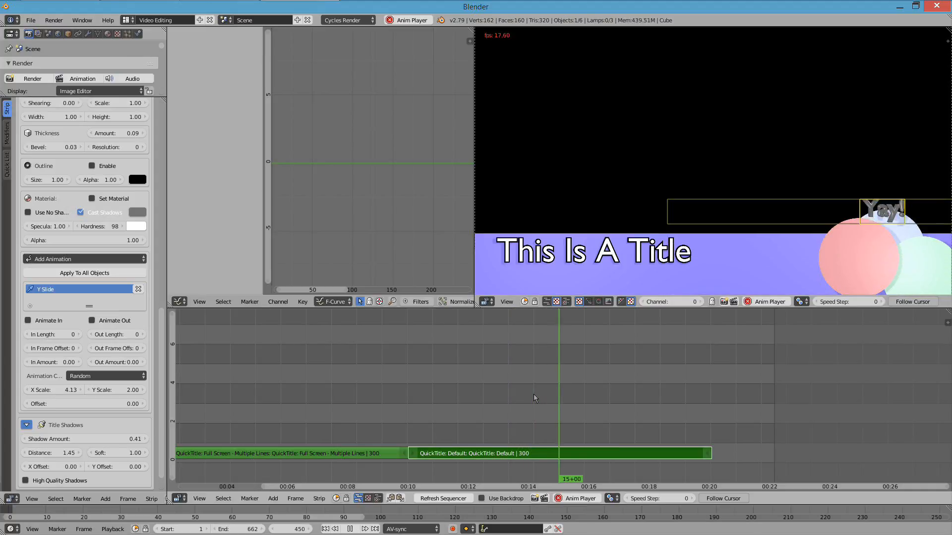
{"action": "key", "text": "Escape"}
- Set the Y Slide cycle's X scale to 1.00 and play back the "Yay!" text's movement
{"action": "left_click", "coordinate": [51, 390]}
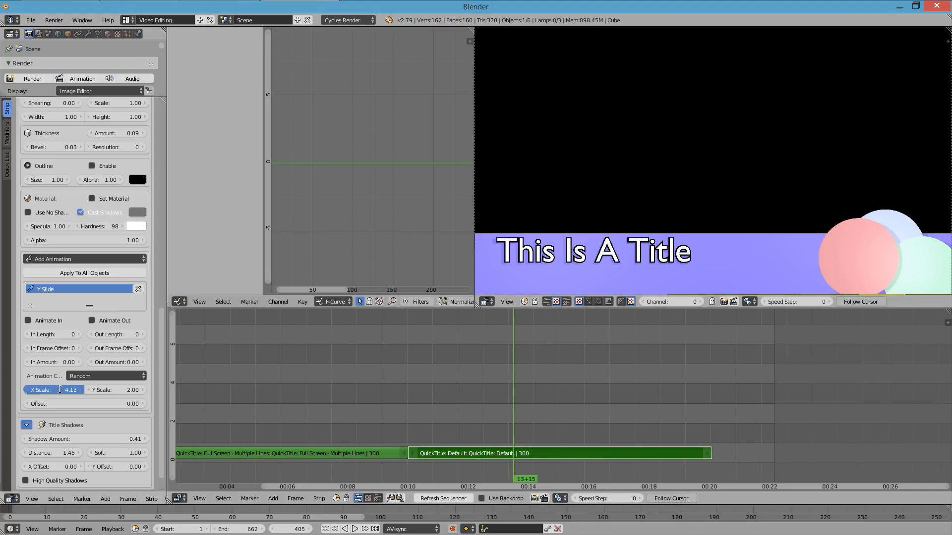
{"action": "type", "text": "1"}
{"action": "key", "text": "Return"}
{"action": "key", "text": "alt+a"}
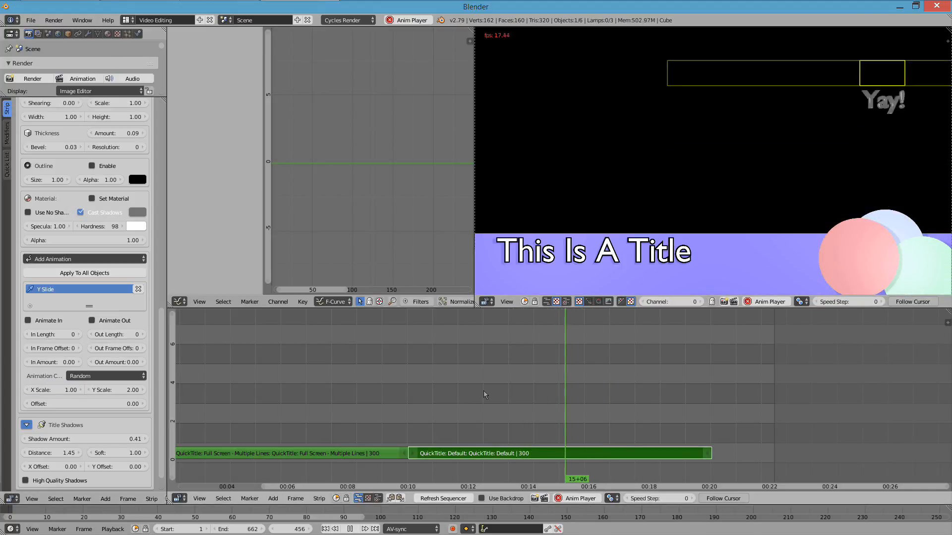
{"action": "key", "text": "Escape"}
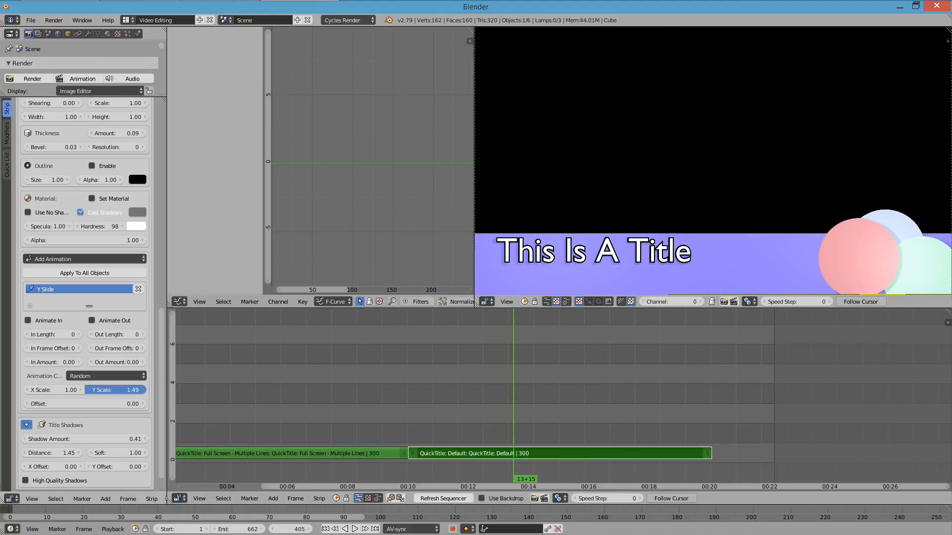
- Reduce the Y Slide cycle's Y scale to 0.26 and play back the title
{"action": "left_click_drag", "start_coordinate": [133, 390], "coordinate": [81, 390]}
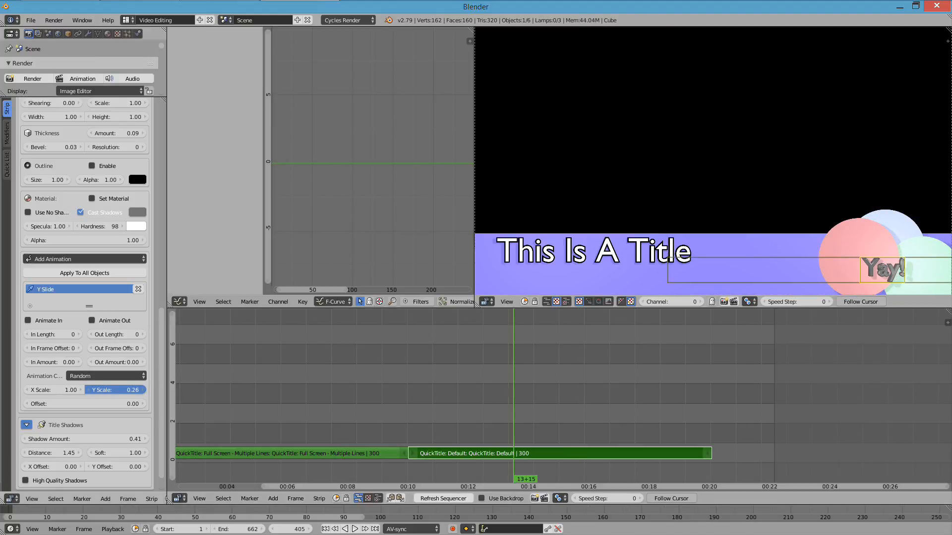
{"action": "key", "text": "alt+a"}
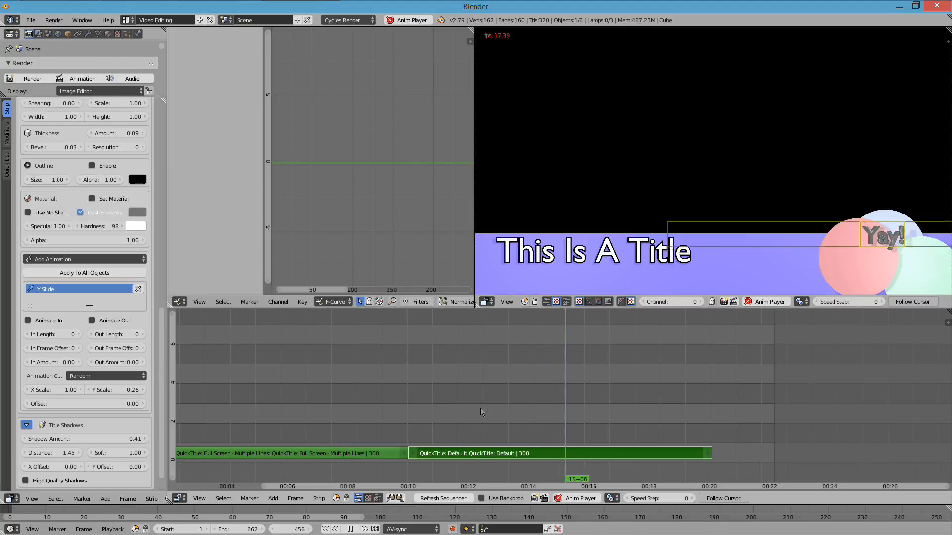
{"action": "key", "text": "Escape"}
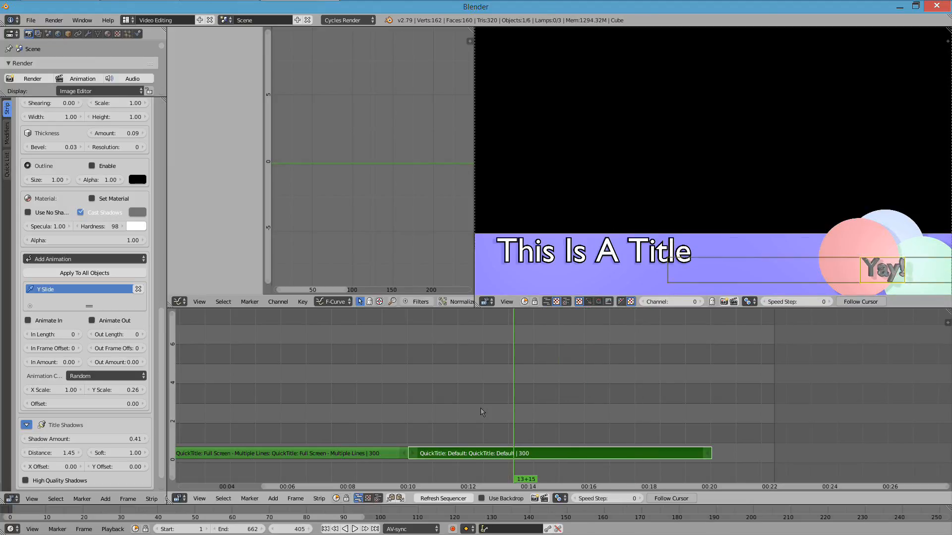
- Add an X Cycle Slide Across animation to the "Yay!" text and set its cycle type to Random
{"action": "left_click", "coordinate": [94, 260]}
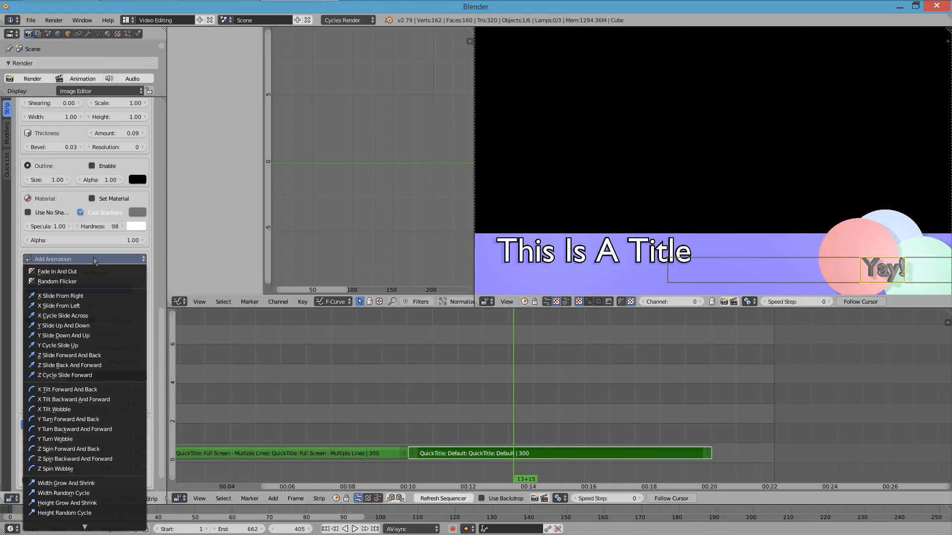
{"action": "left_click", "coordinate": [101, 317]}
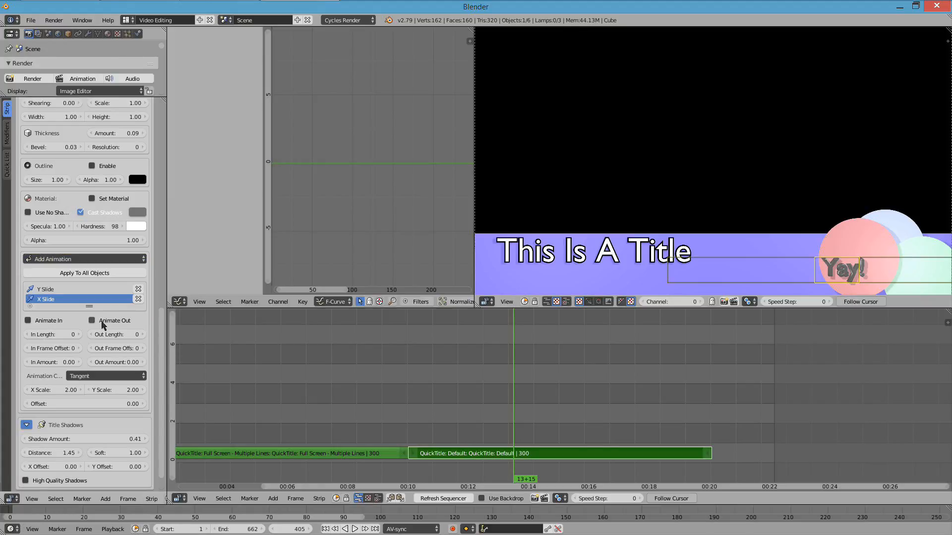
{"action": "left_click", "coordinate": [98, 378]}
{"action": "left_click", "coordinate": [85, 333]}
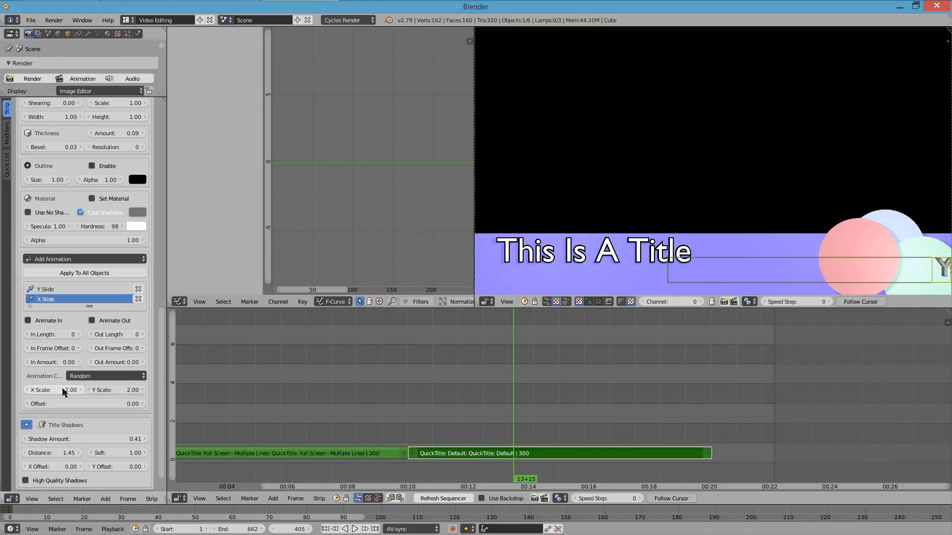
- Set the "Yay!" text's X Slide cycle to an X scale of 1.00 and a Y scale of 0.20
{"action": "left_click", "coordinate": [63, 391]}
{"action": "left_click", "coordinate": [123, 389]}
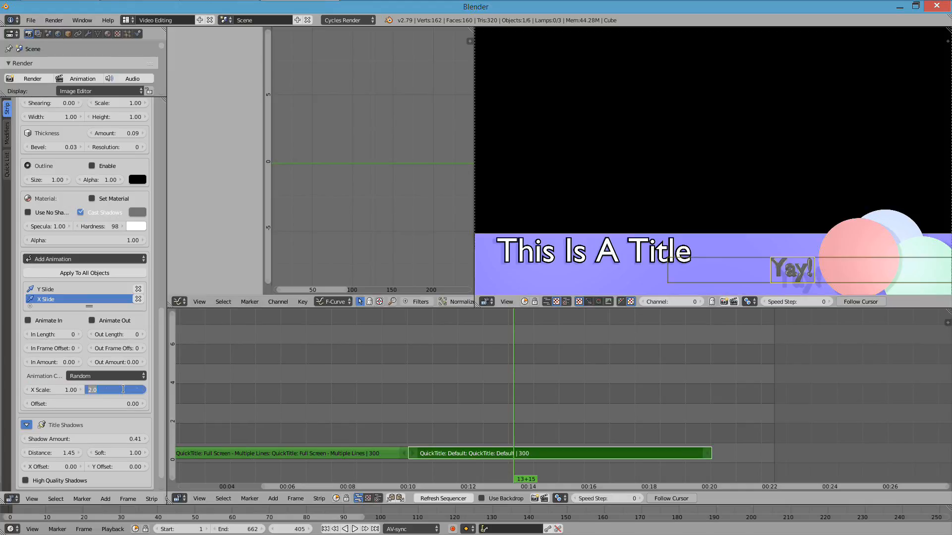
{"action": "type", "text": "0.2"}
{"action": "key", "text": "Return"}
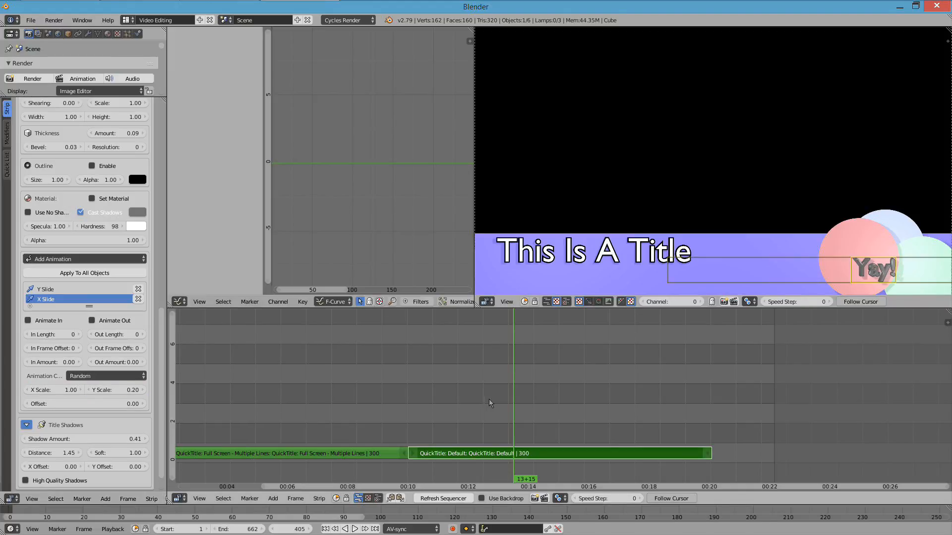
- Set the "Yay!" text's X Slide cycle offset to 6.96 and play back its movement
{"action": "key", "text": "alt+a"}
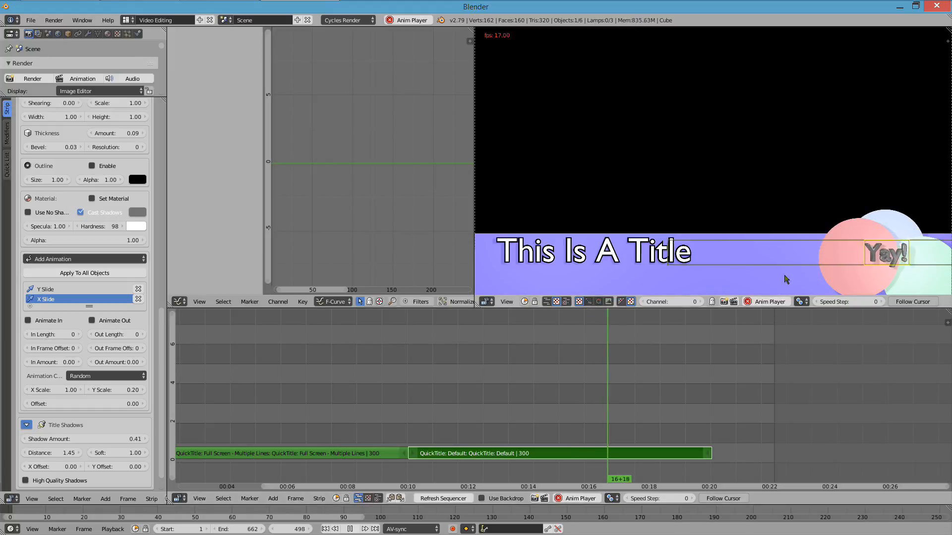
{"action": "key", "text": "Escape"}
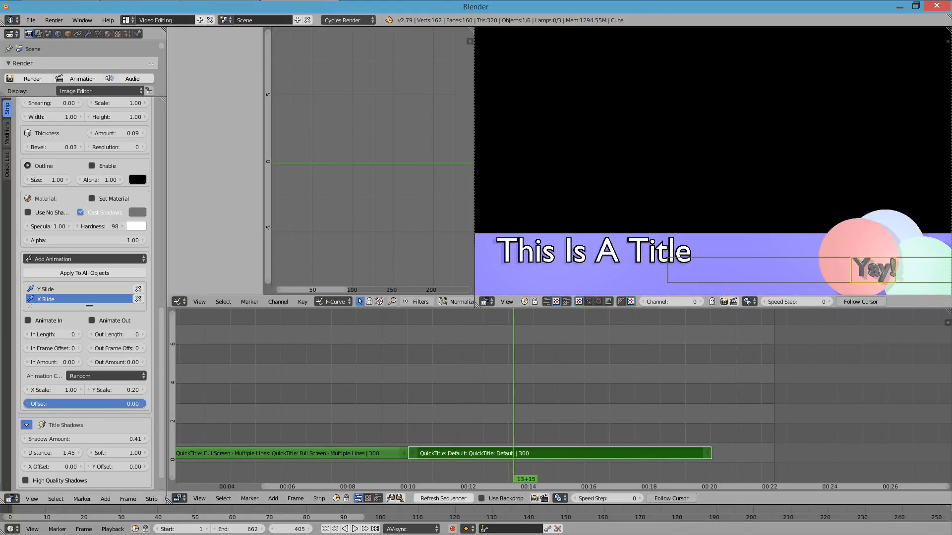
{"action": "key", "text": "alt+a"}
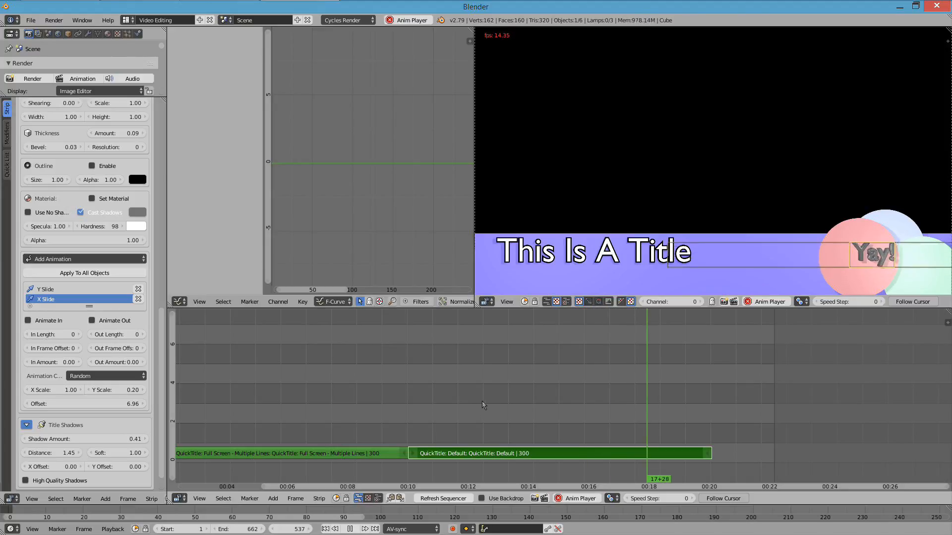
{"action": "key", "text": "Escape"}
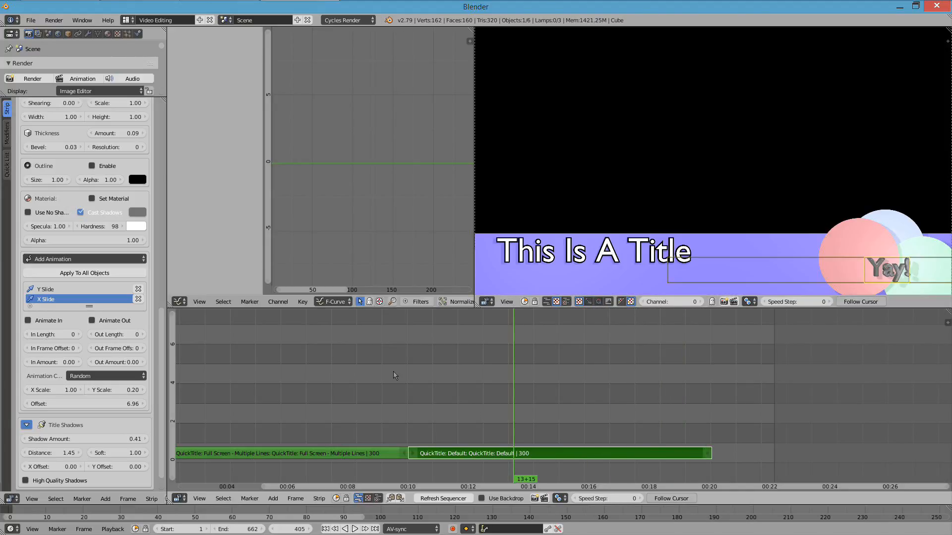
- Add a Random Flicker animation to the pink circle and play back the title
{"action": "left_click", "coordinate": [861, 256]}
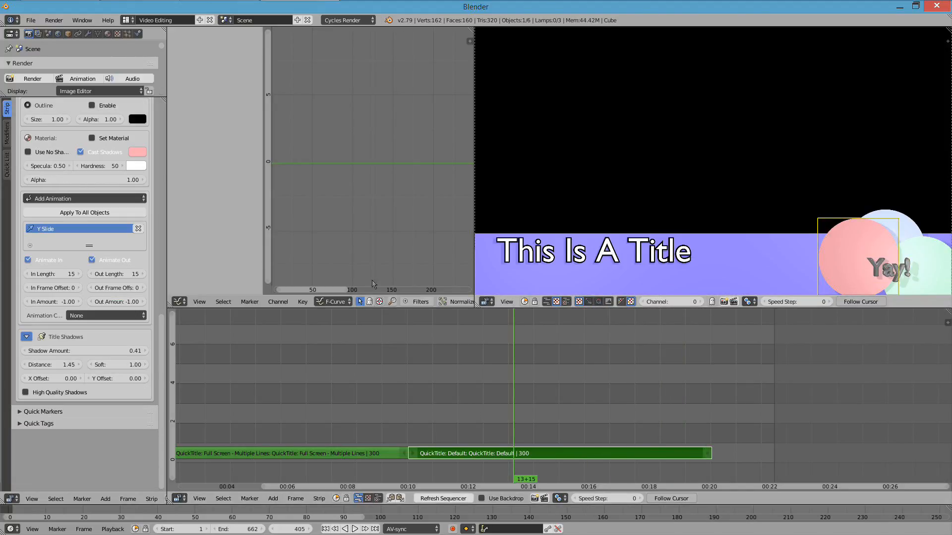
{"action": "left_click", "coordinate": [113, 318]}
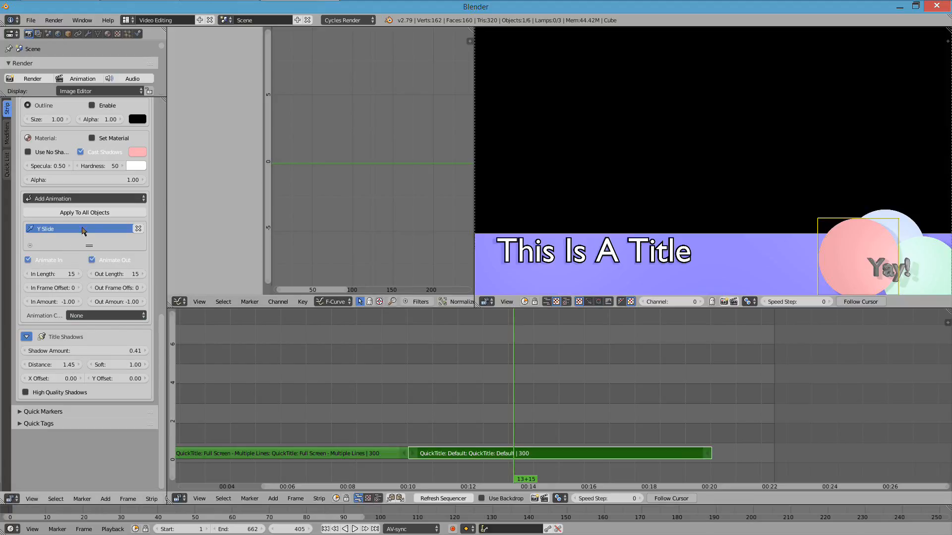
{"action": "left_click", "coordinate": [92, 200]}
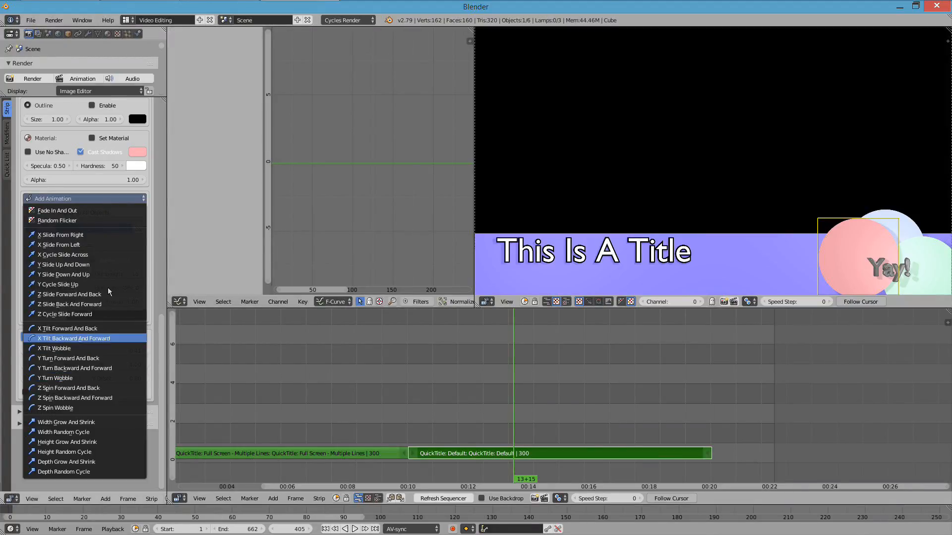
{"action": "left_click", "coordinate": [90, 221]}
{"action": "key", "text": "alt+a"}
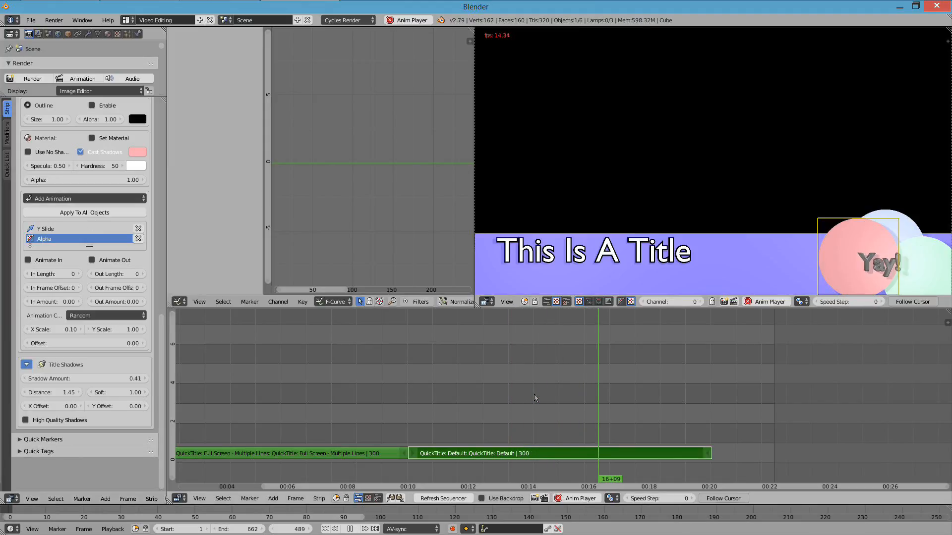
{"action": "key", "text": "Escape"}
- Add a Random Flicker animation to the green circle and shift its cycle offset
{"action": "left_click", "coordinate": [139, 238]}
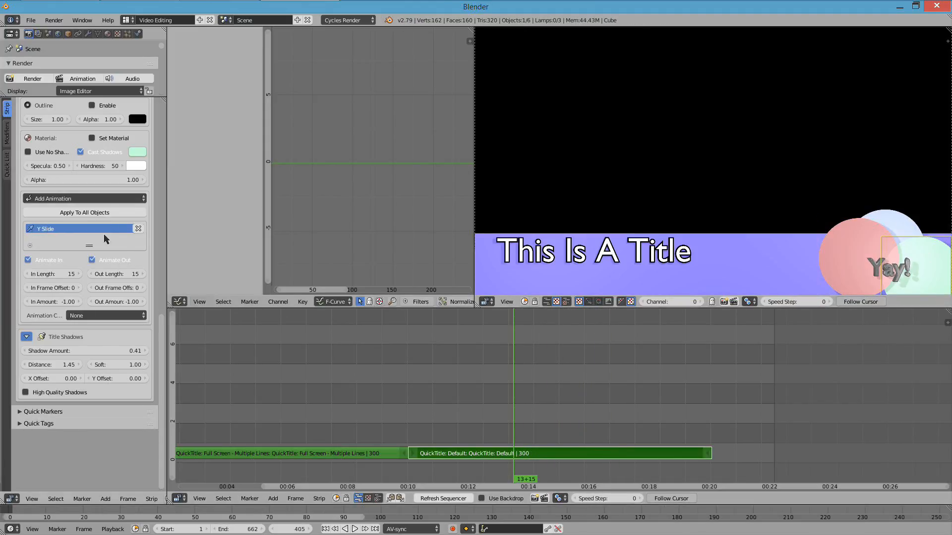
{"action": "left_click", "coordinate": [113, 201]}
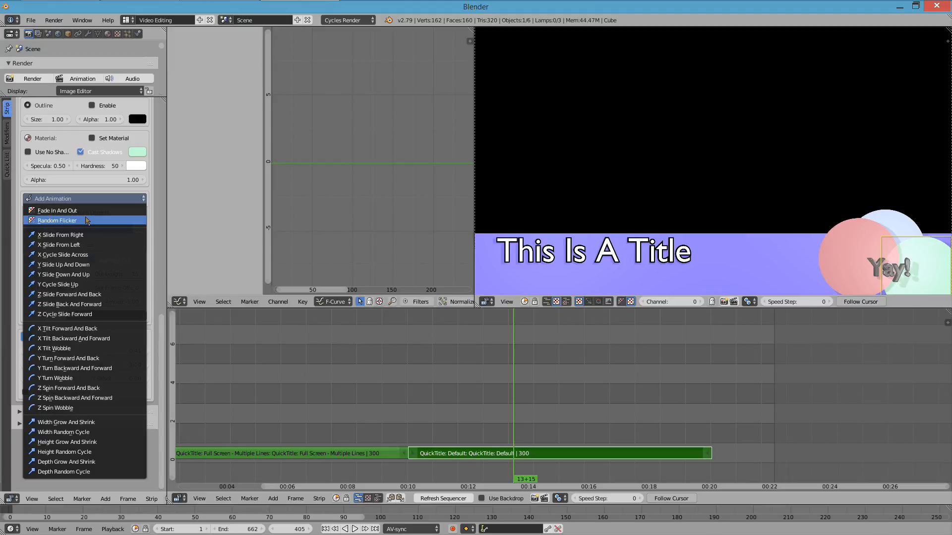
{"action": "left_click", "coordinate": [87, 221]}
{"action": "left_click_drag", "start_coordinate": [89, 343], "coordinate": [132, 344]}
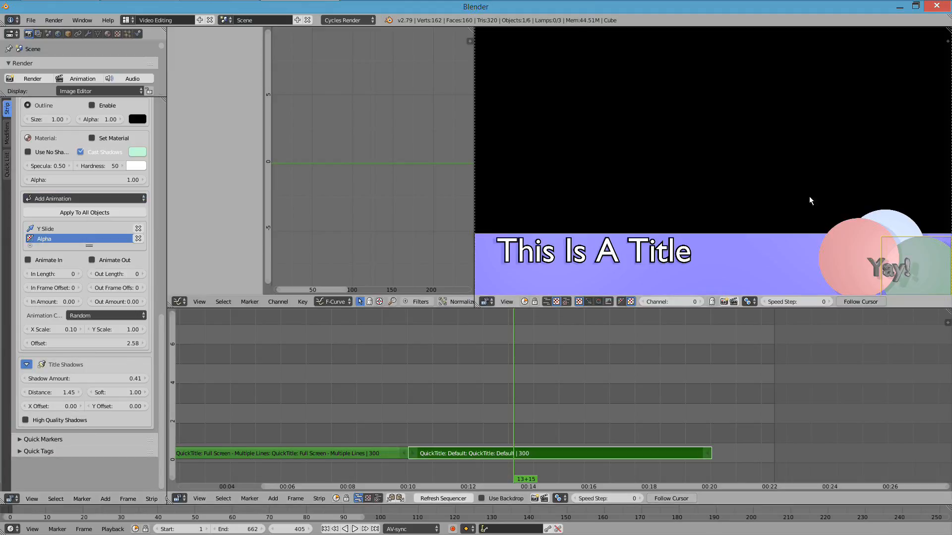
- Add a Random Flicker animation with a cycle offset of 7.83 to the blue circle and play back the title
{"action": "left_click", "coordinate": [65, 200]}
{"action": "left_click", "coordinate": [69, 222]}
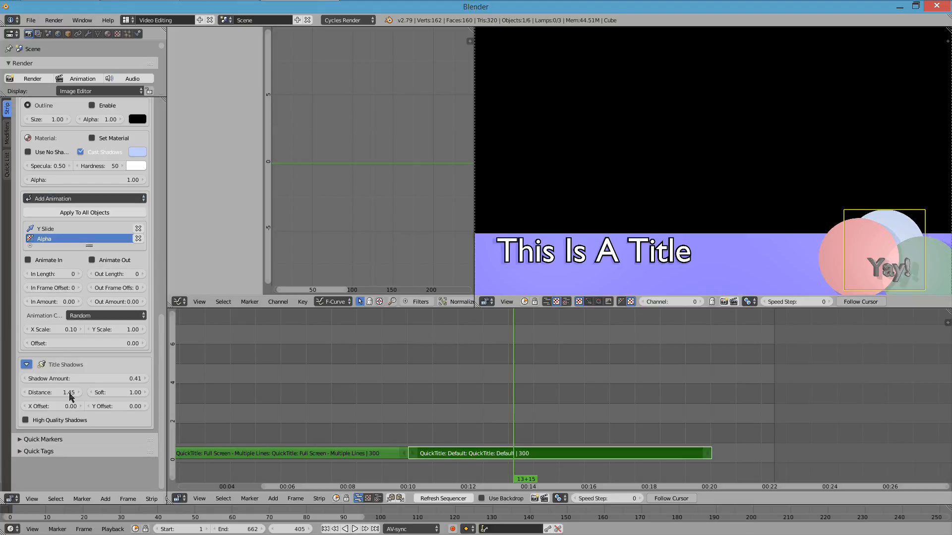
{"action": "left_click_drag", "start_coordinate": [75, 345], "coordinate": [82, 345]}
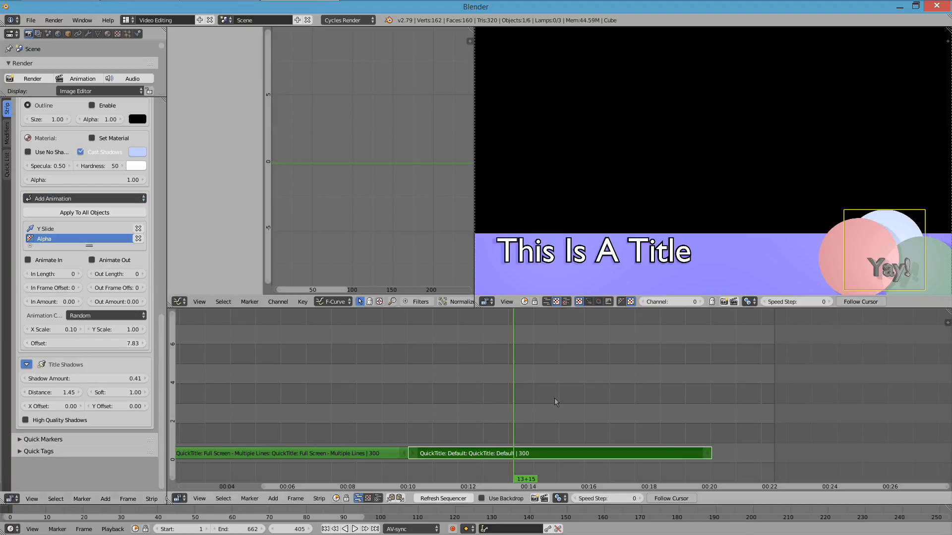
{"action": "left_click", "coordinate": [413, 410]}
{"action": "key", "text": "alt+a"}
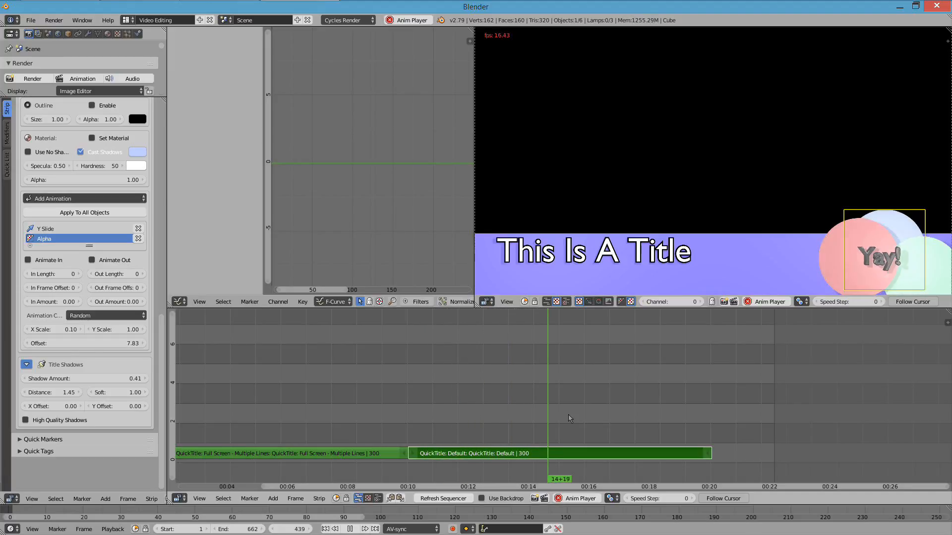
{"action": "key", "text": "alt+a"}
{"action": "left_click", "coordinate": [566, 425]}
{"action": "key", "text": "alt+a"}
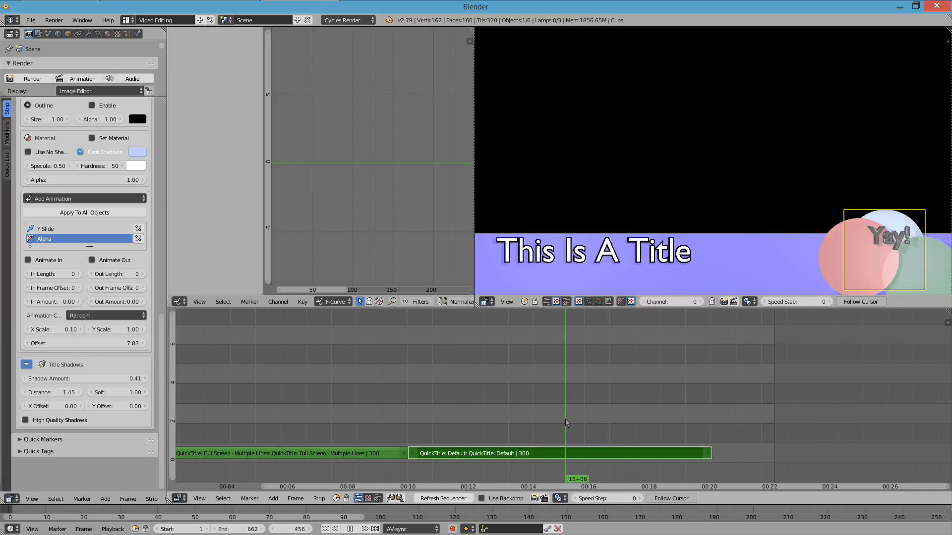
- Set the "Yay!" text's Y Slide In Amount and Out Amount to -0.54 and play the title from its start
{"action": "left_click", "coordinate": [899, 246]}
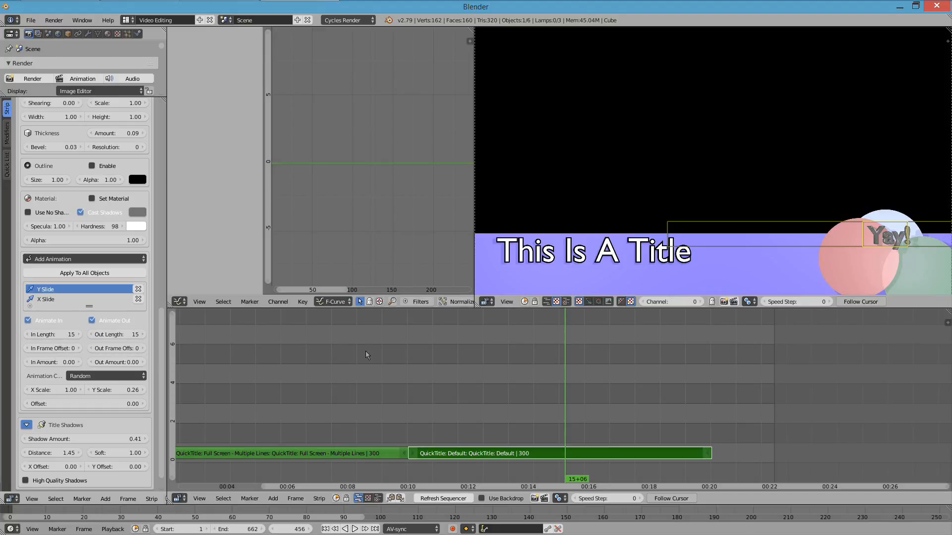
{"action": "key", "text": "Page_Down"}
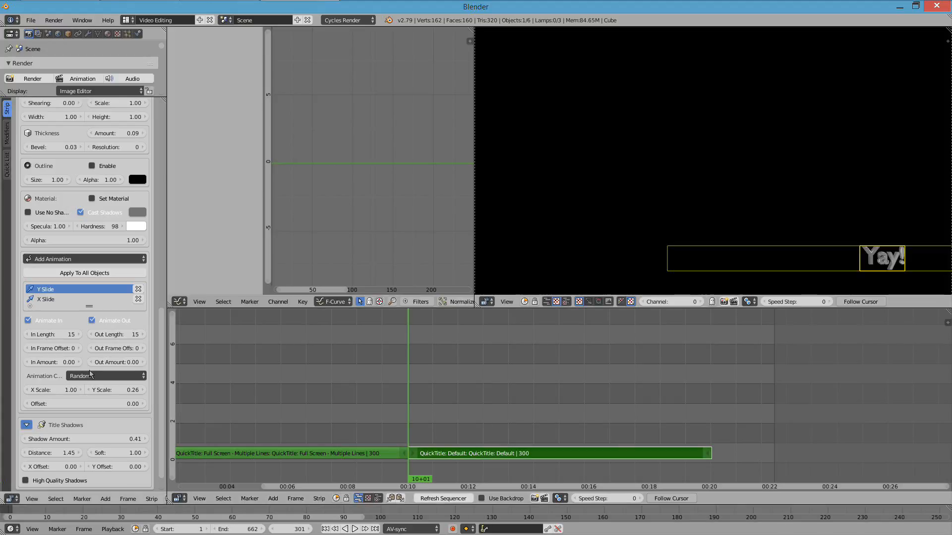
{"action": "left_click_drag", "start_coordinate": [50, 362], "coordinate": [35, 362]}
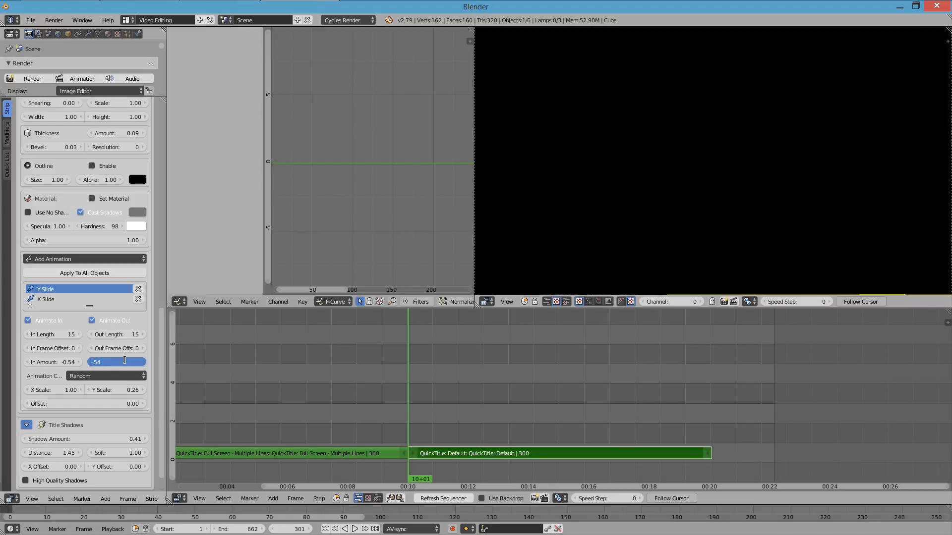
{"action": "key", "text": "alt+a"}
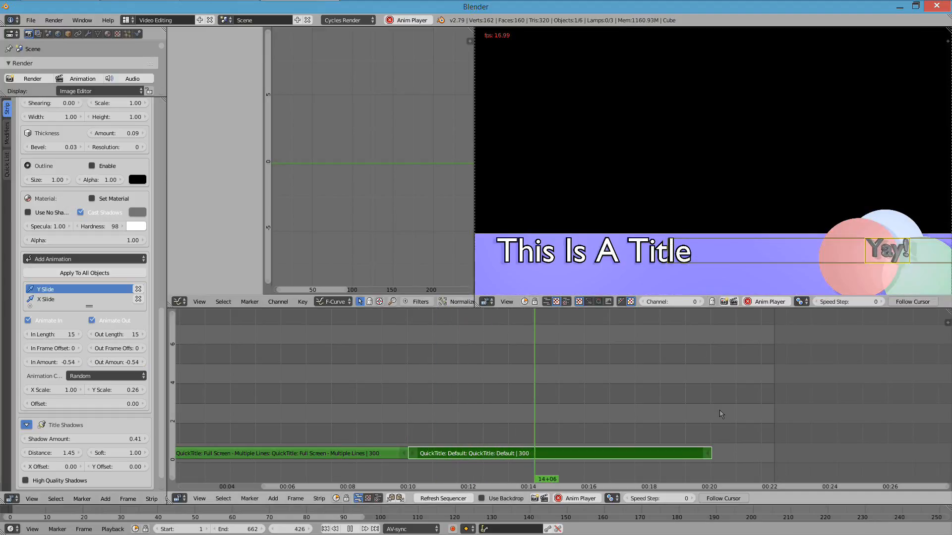
{"action": "right_click", "coordinate": [642, 273]}
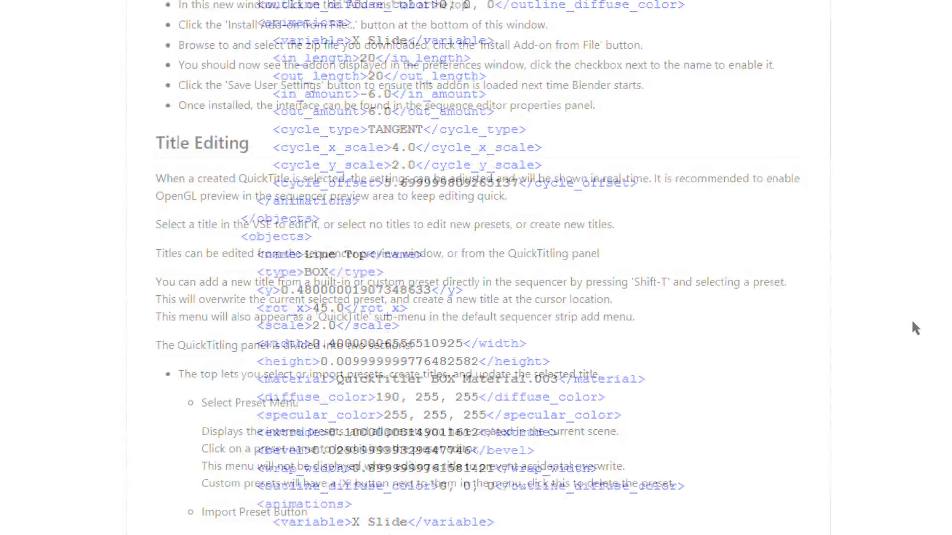
- Read through the QuickTitling documentation on presets, object settings, animations and editing titles in the sequencer preview
{"action": "scroll", "coordinate": [912, 320], "scroll_direction": "down", "scroll_amount": 15}
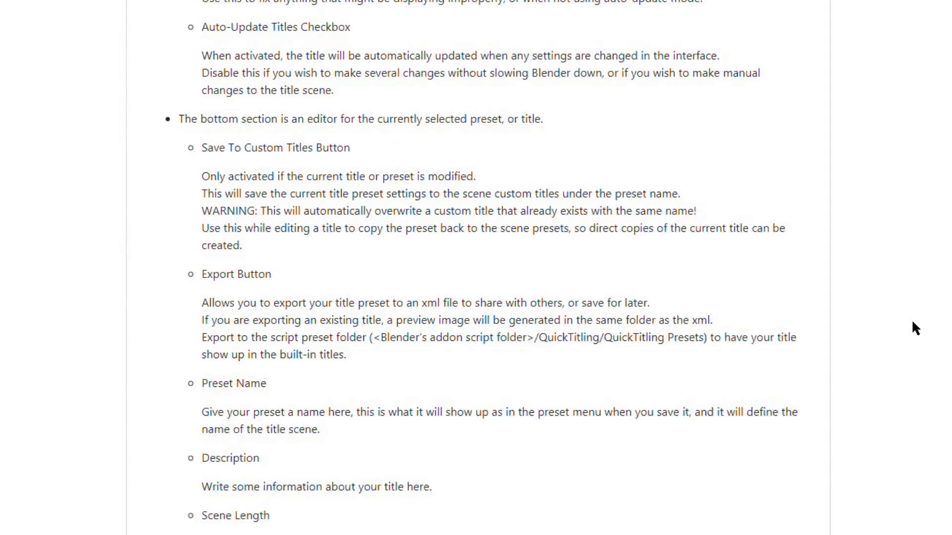
{"action": "scroll", "coordinate": [913, 323], "scroll_direction": "down", "scroll_amount": 20}
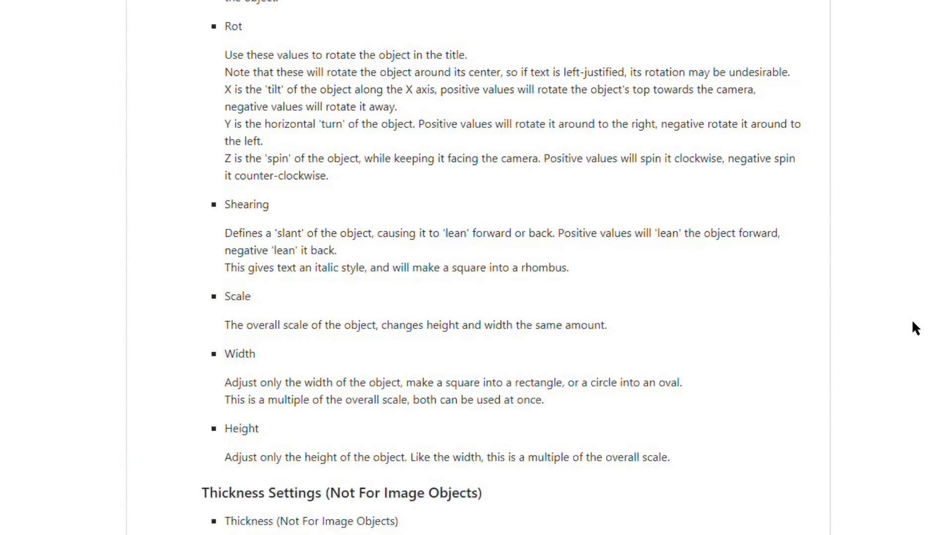
{"action": "scroll", "coordinate": [912, 323], "scroll_direction": "down", "scroll_amount": 20}
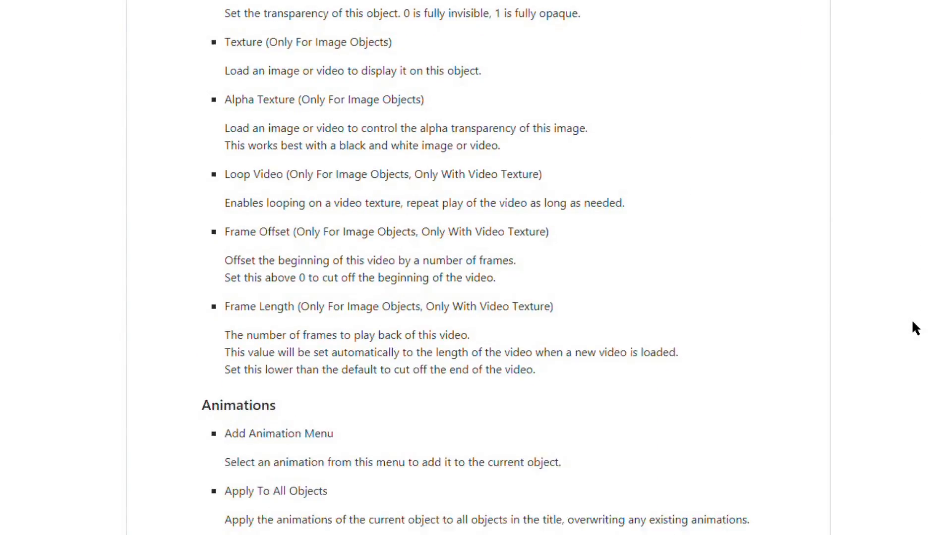
{"action": "scroll", "coordinate": [916, 328], "scroll_direction": "down", "scroll_amount": 20}
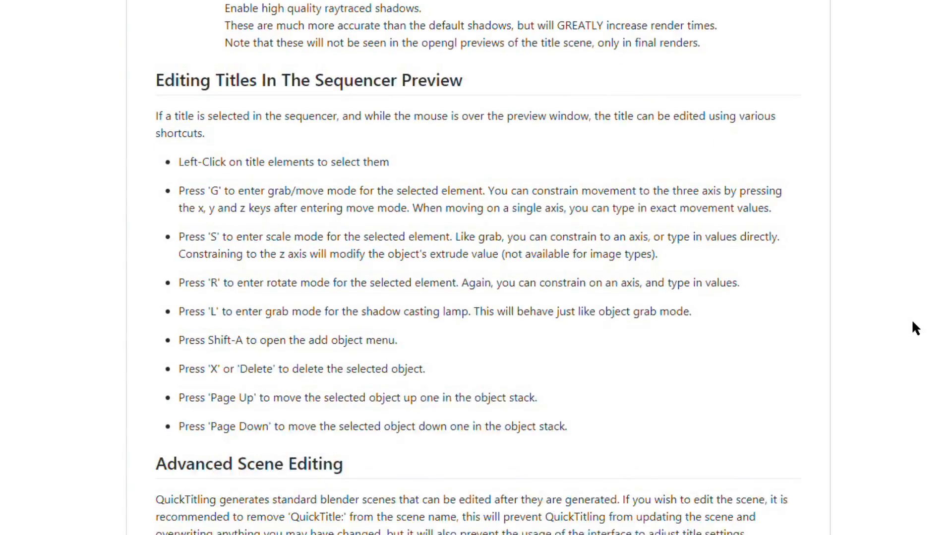